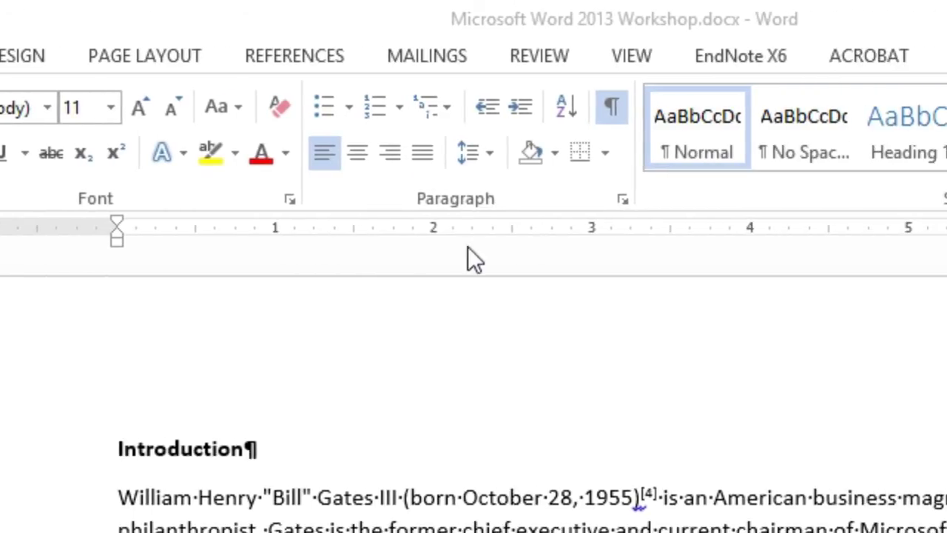
Review the line spacing choices and the Insert, Design, Page Layout, References, Mailings, Review and View command sets.
{"action": "left_click", "coordinate": [491, 151]}
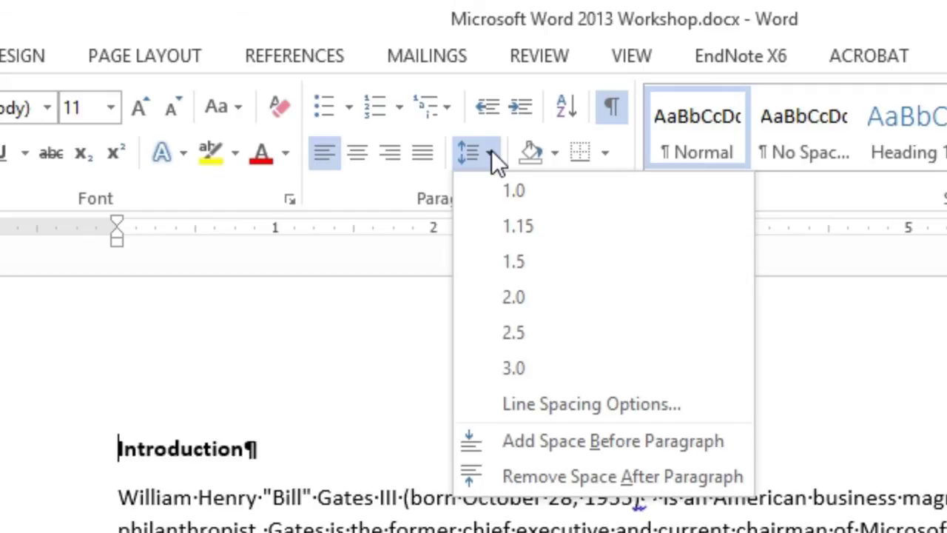
{"action": "left_click", "coordinate": [491, 151]}
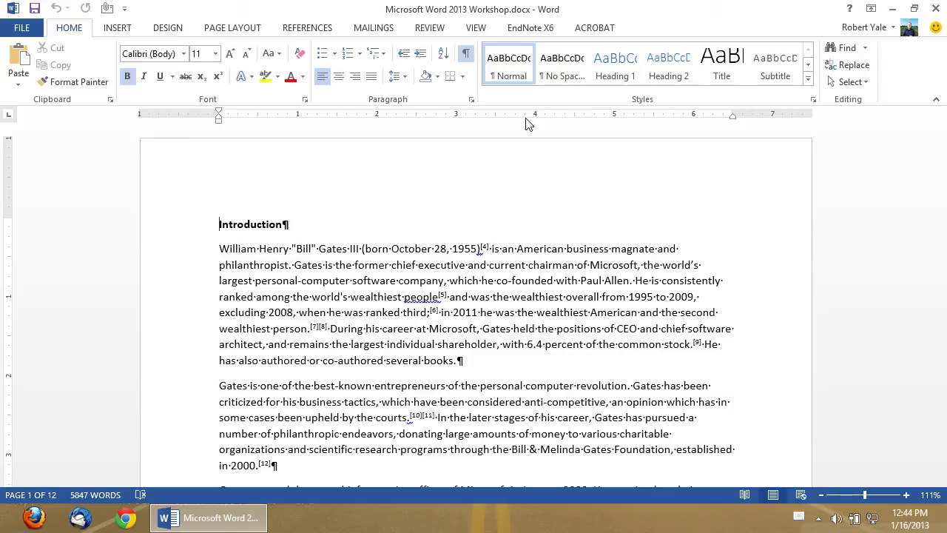
{"action": "left_click", "coordinate": [117, 30]}
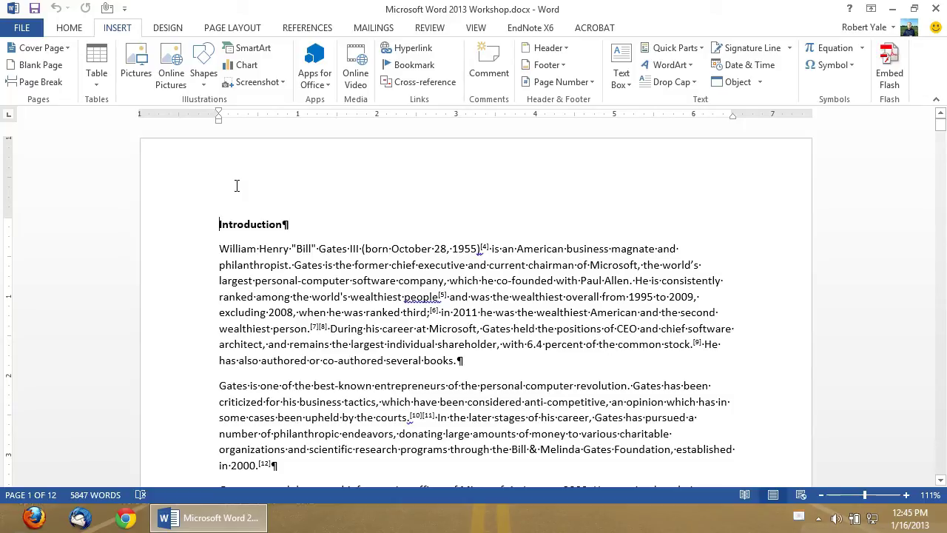
{"action": "left_click", "coordinate": [168, 27]}
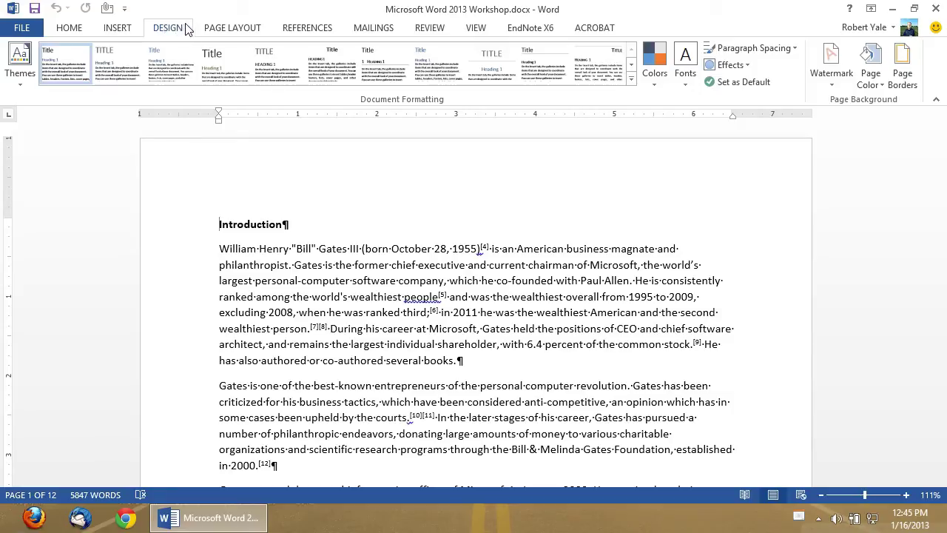
{"action": "left_click", "coordinate": [232, 29]}
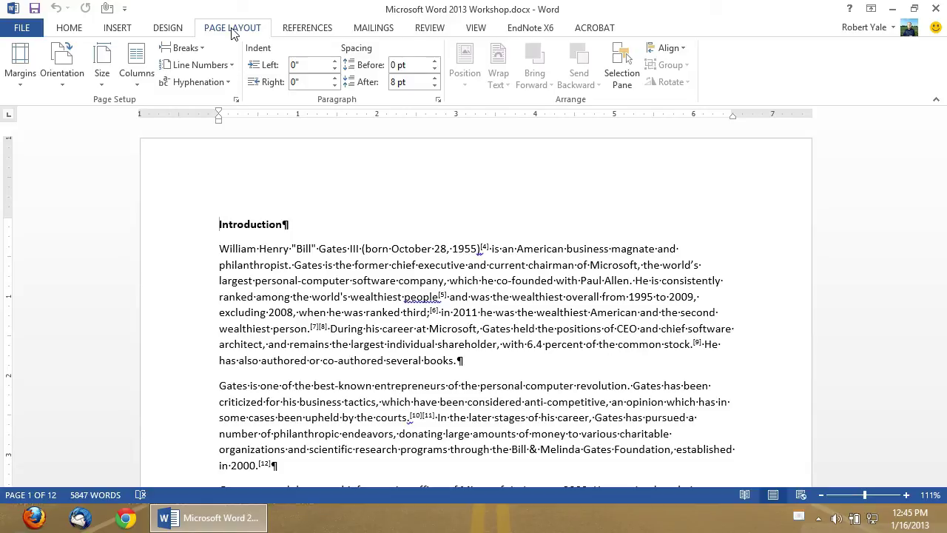
{"action": "left_click", "coordinate": [311, 29]}
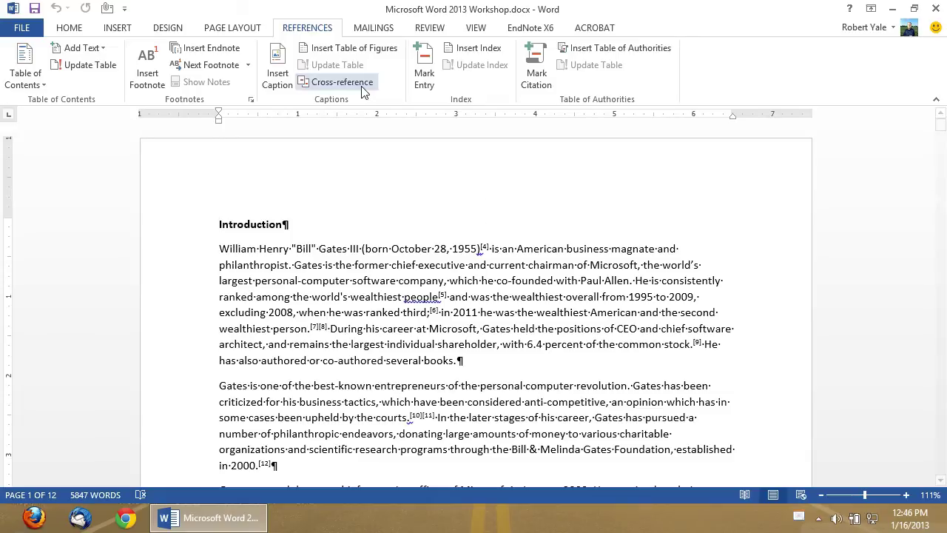
{"action": "left_click", "coordinate": [380, 28]}
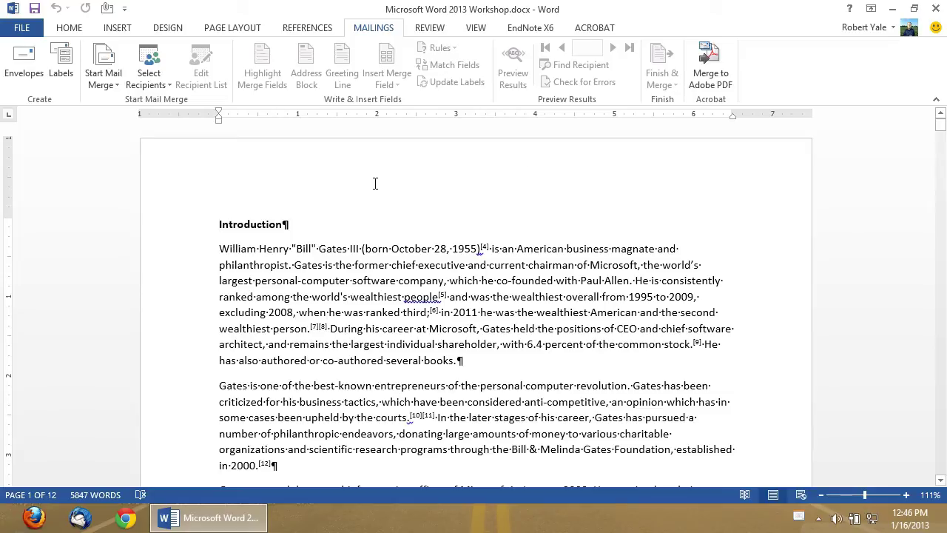
{"action": "left_click", "coordinate": [435, 31]}
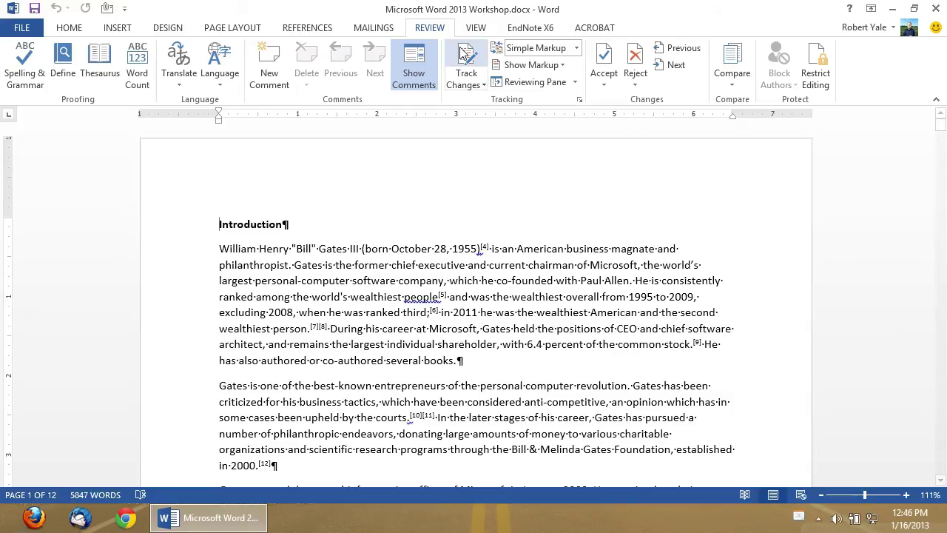
{"action": "left_click", "coordinate": [476, 30]}
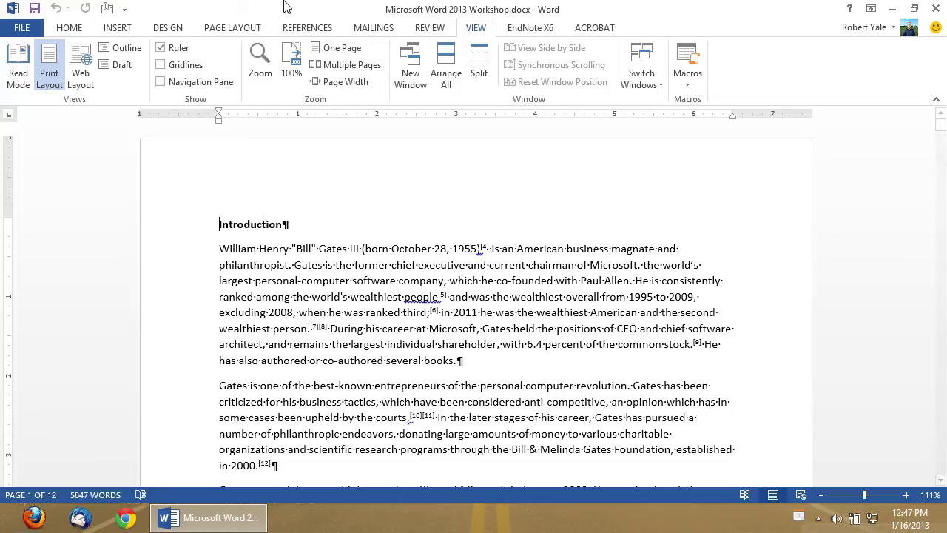
Review the change-case choices and the full font settings for the Introduction heading.
{"action": "left_click", "coordinate": [78, 28]}
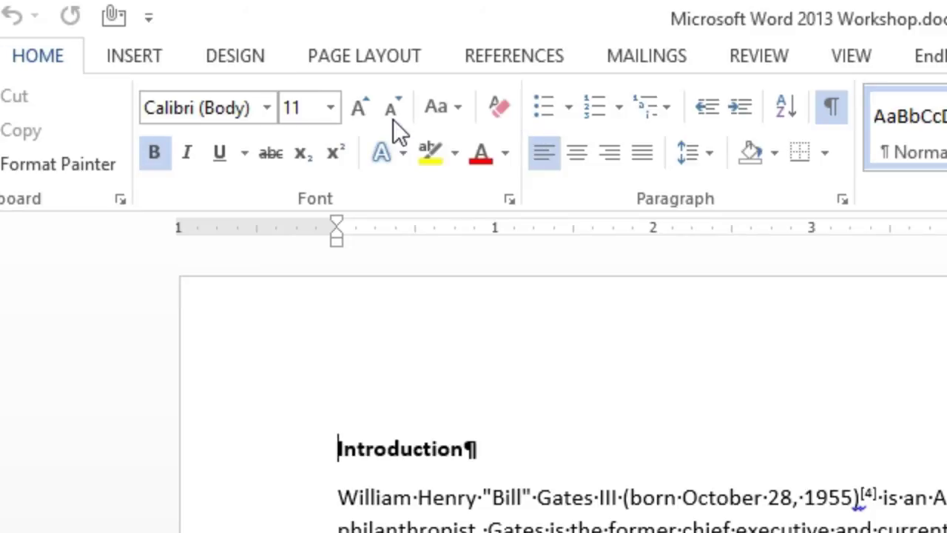
{"action": "left_click", "coordinate": [457, 113]}
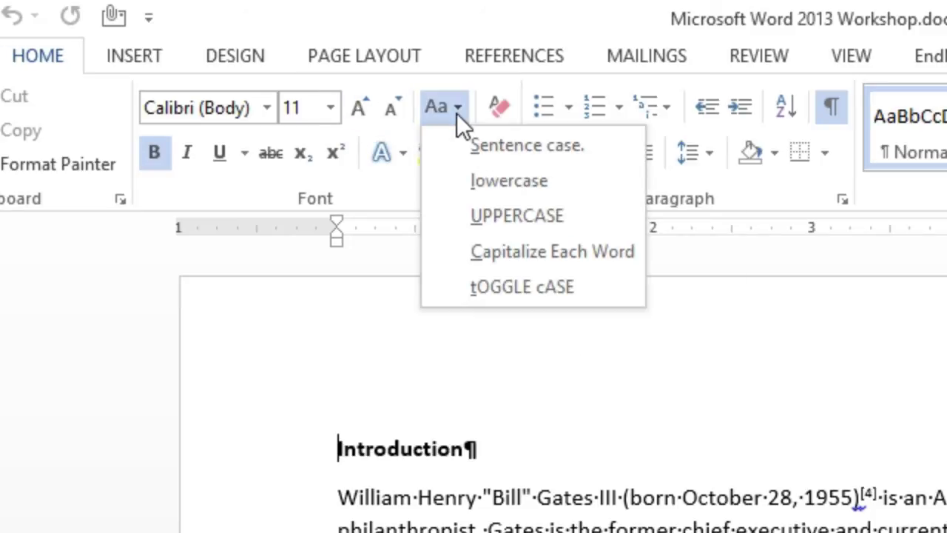
{"action": "left_click", "coordinate": [462, 106]}
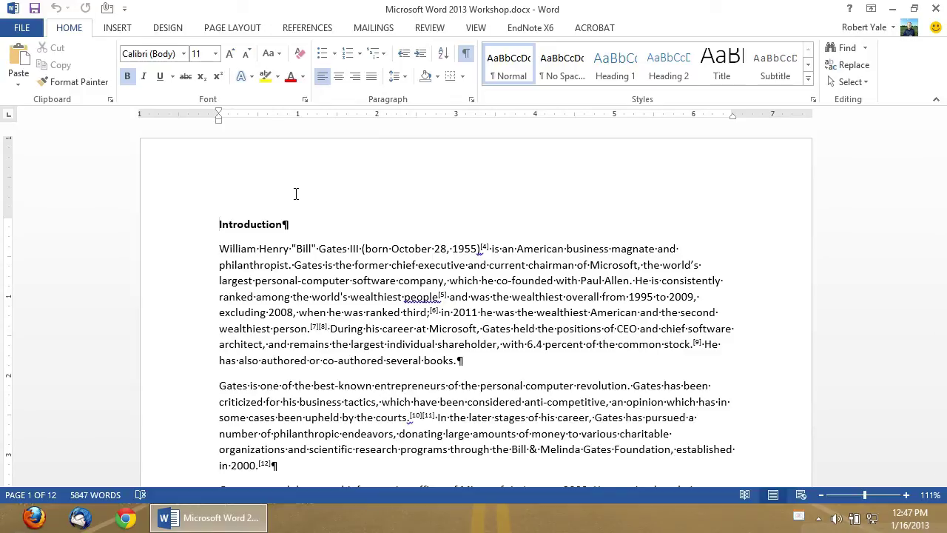
{"action": "left_click", "coordinate": [305, 105]}
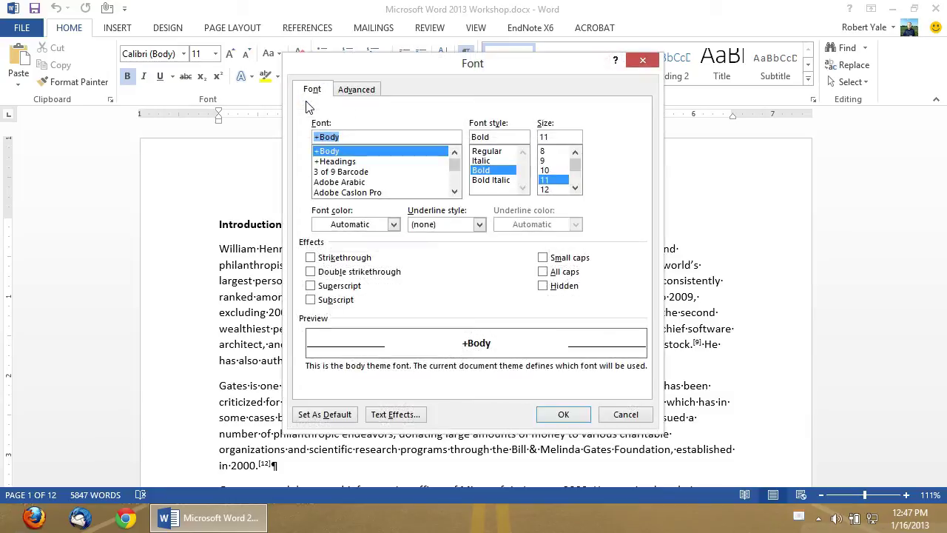
{"action": "left_click_drag", "start_coordinate": [358, 71], "coordinate": [360, 127]}
{"action": "left_click", "coordinate": [565, 471]}
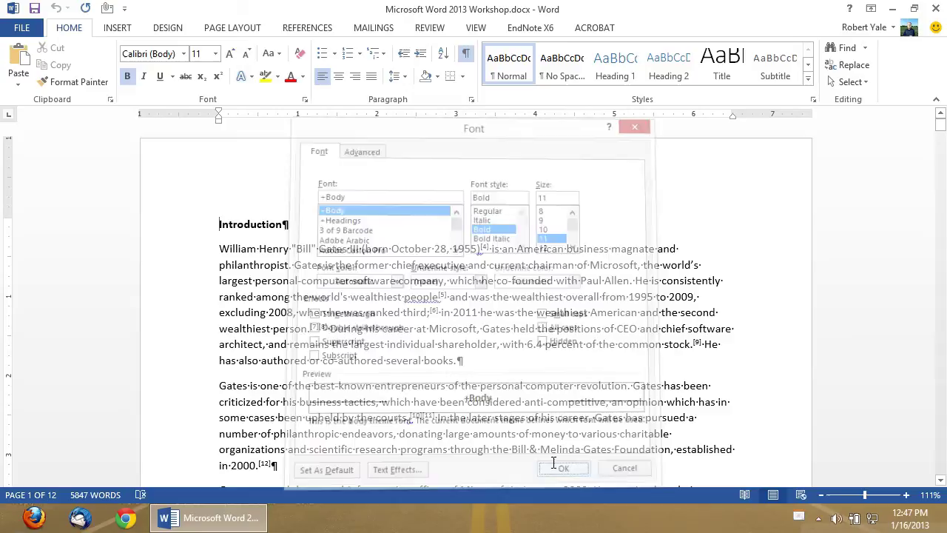
Review the Introduction heading's full paragraph settings, covering line and page breaks as well as indents and spacing.
{"action": "left_click", "coordinate": [471, 99]}
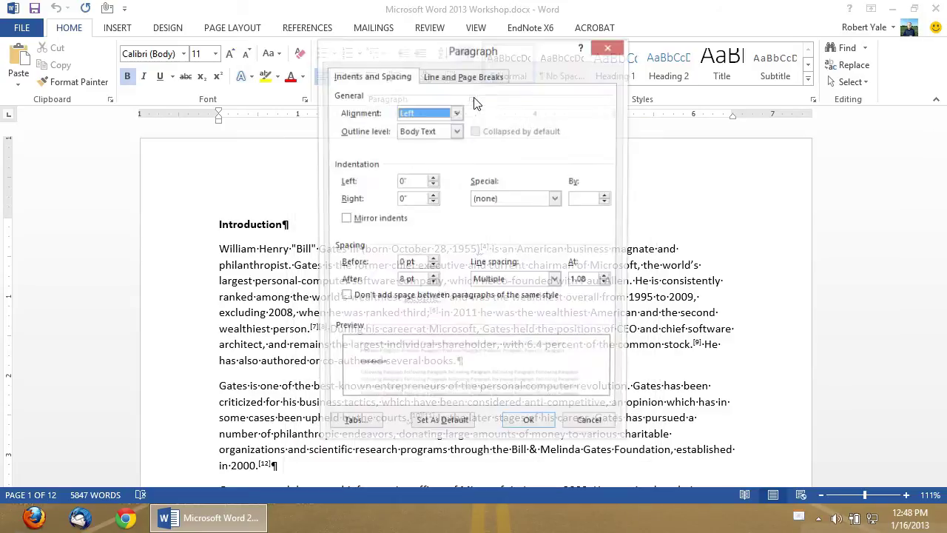
{"action": "left_click", "coordinate": [441, 80]}
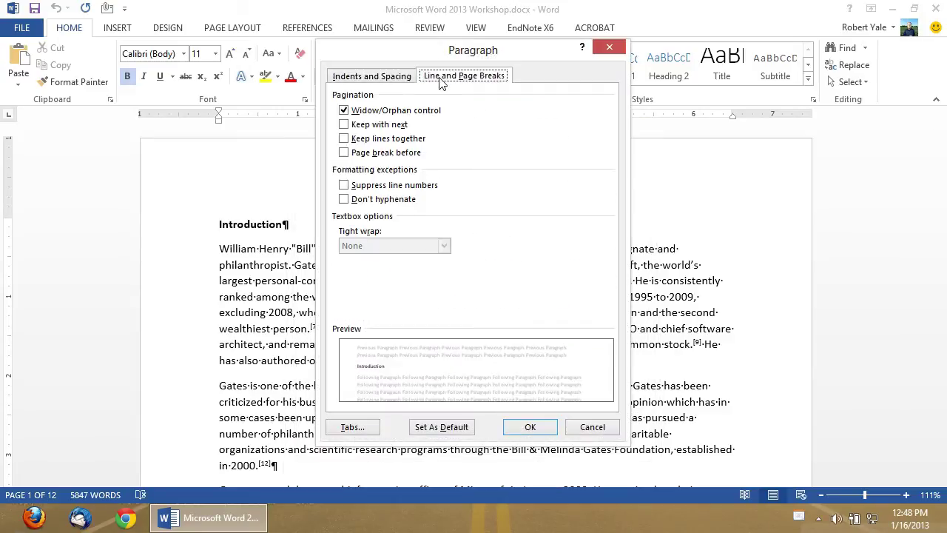
{"action": "left_click", "coordinate": [378, 80]}
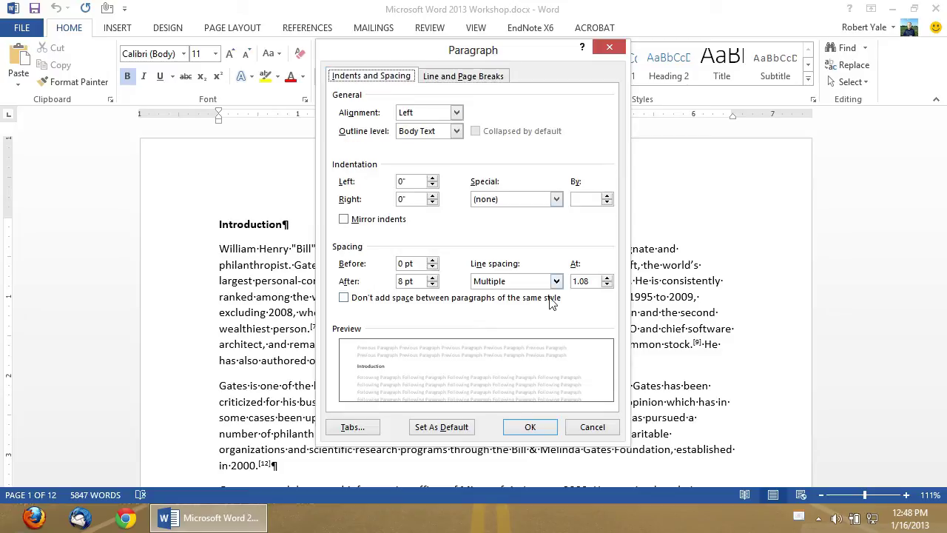
{"action": "left_click", "coordinate": [528, 427]}
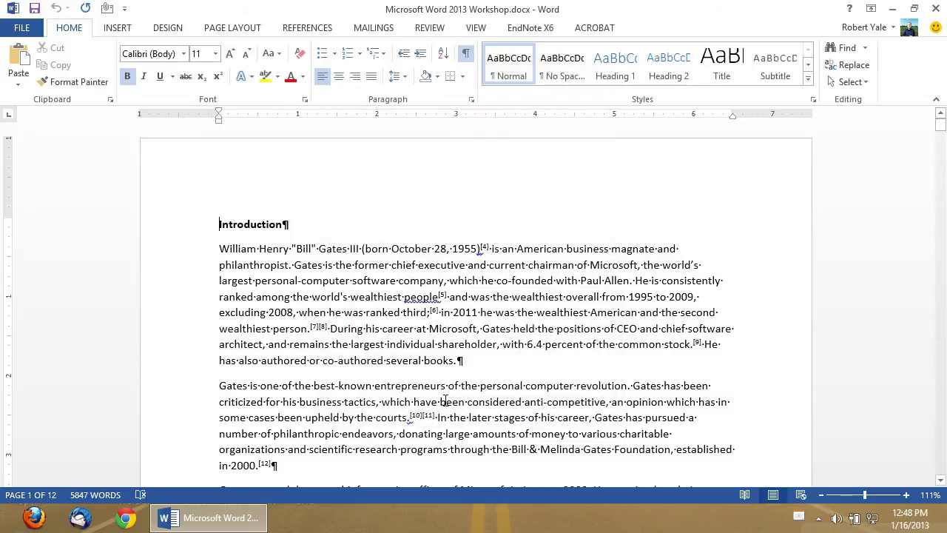
Review the document's full page setup options for margins and orientation.
{"action": "left_click", "coordinate": [119, 28]}
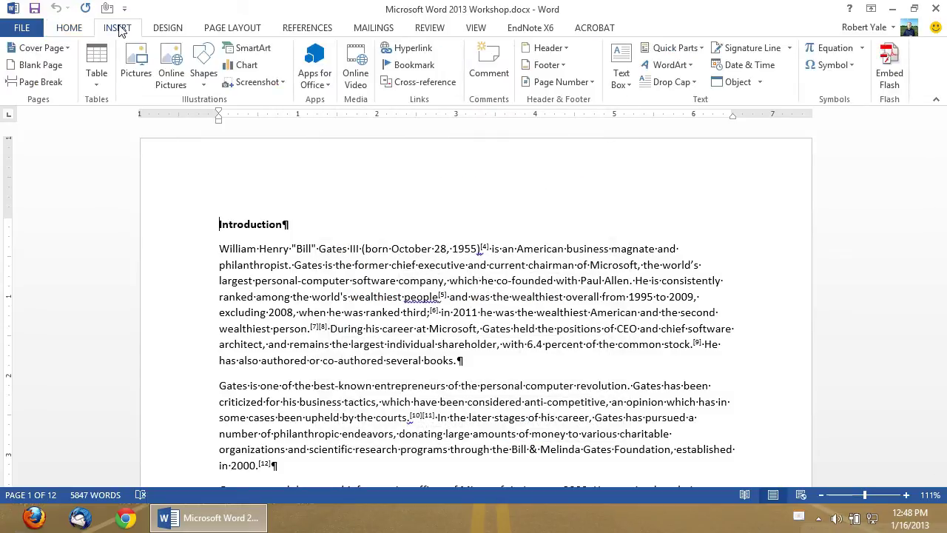
{"action": "left_click", "coordinate": [169, 28]}
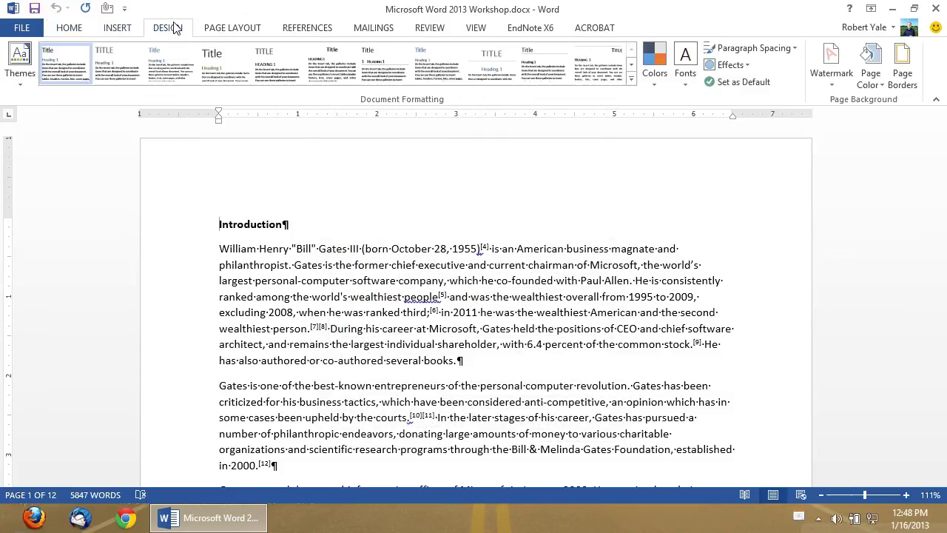
{"action": "left_click", "coordinate": [222, 30]}
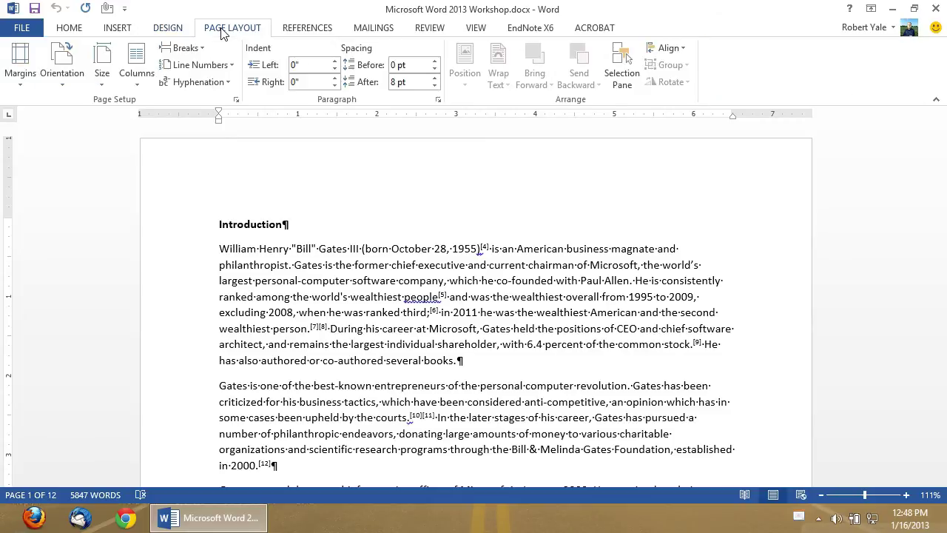
{"action": "left_click", "coordinate": [236, 102]}
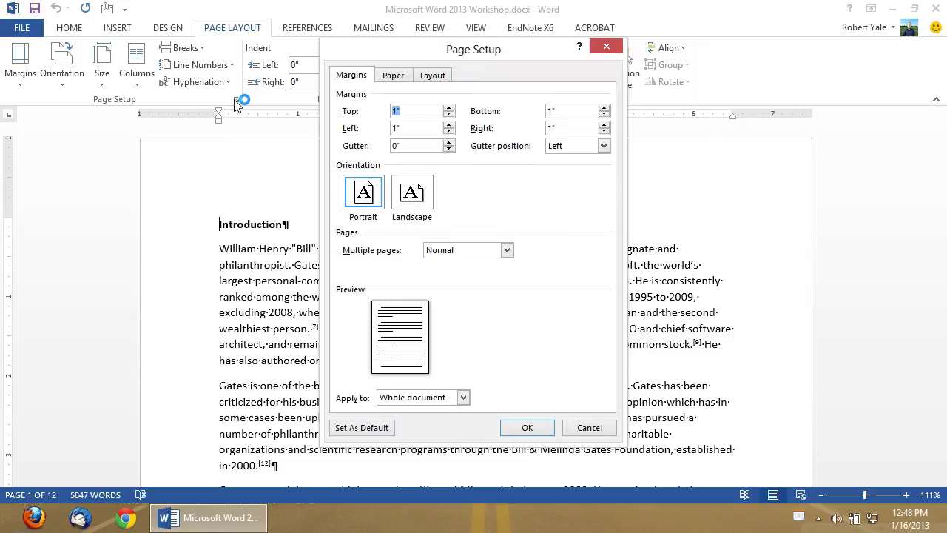
{"action": "left_click", "coordinate": [531, 427]}
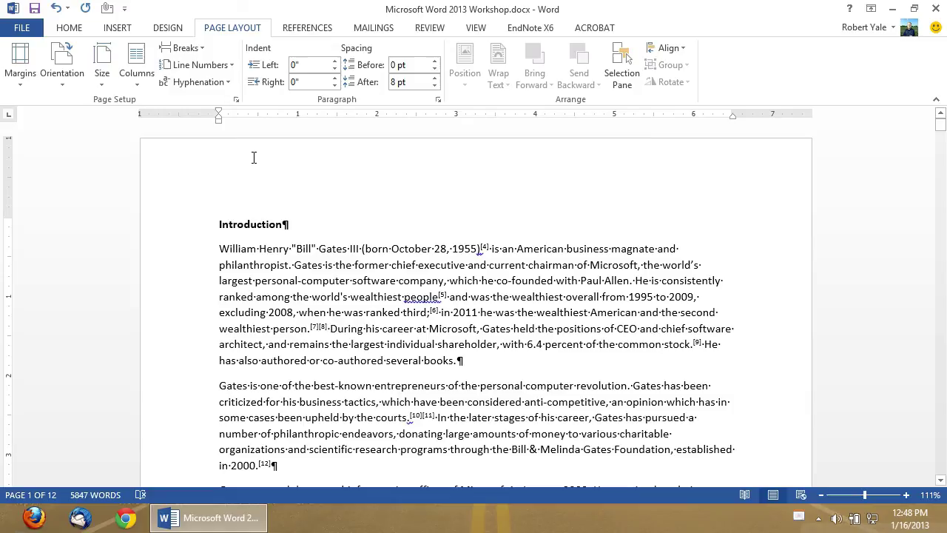
Push the Early life paragraph starting "At 13 he enrolled" onto the next page by adding blank paragraphs before it.
{"action": "left_click", "coordinate": [69, 28]}
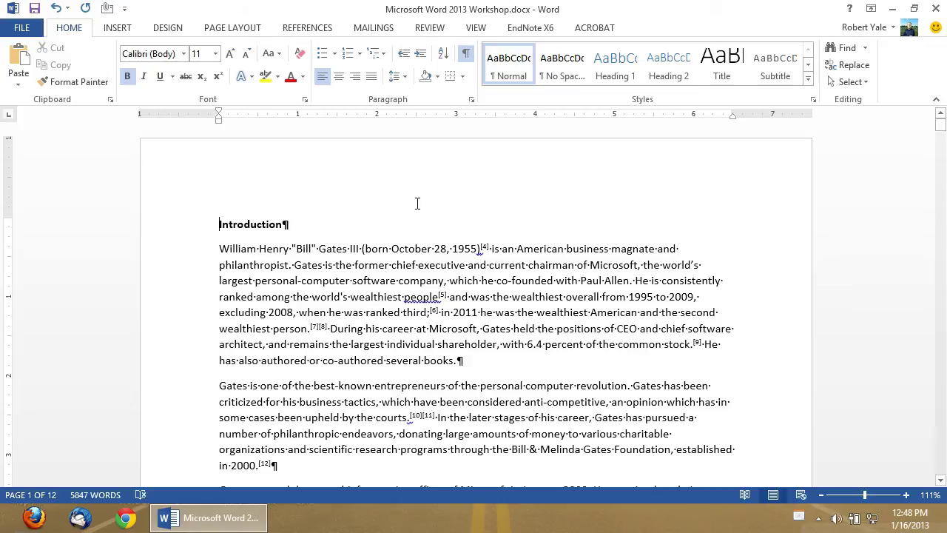
{"action": "left_click", "coordinate": [394, 222]}
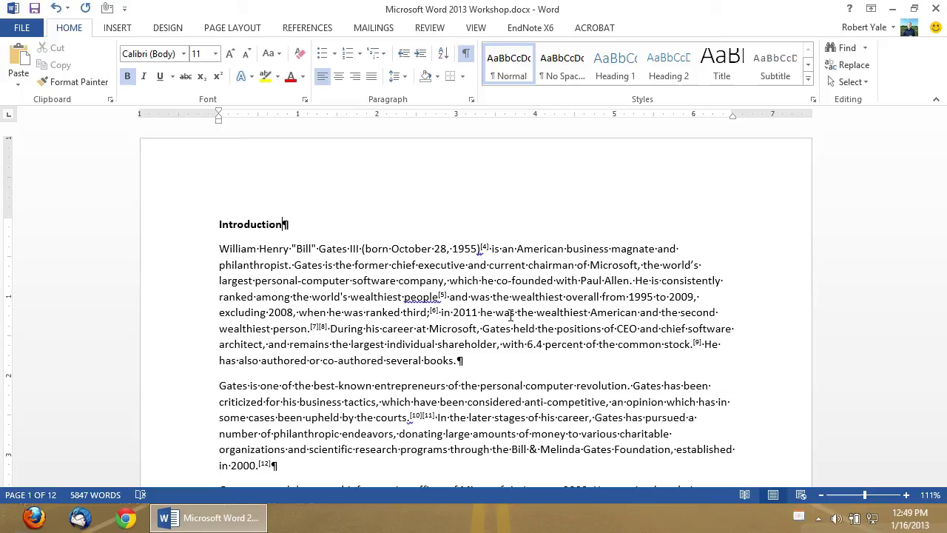
{"action": "scroll", "coordinate": [510, 316], "scroll_direction": "down", "scroll_amount": 7}
{"action": "scroll", "coordinate": [489, 317], "scroll_direction": "down", "scroll_amount": 4}
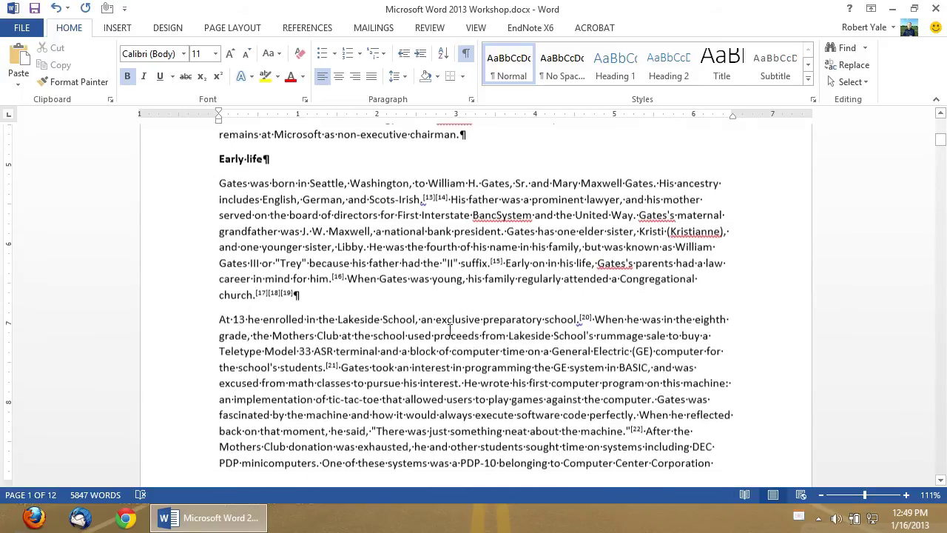
{"action": "scroll", "coordinate": [331, 346], "scroll_direction": "down", "scroll_amount": 2}
{"action": "scroll", "coordinate": [330, 346], "scroll_direction": "down", "scroll_amount": 1}
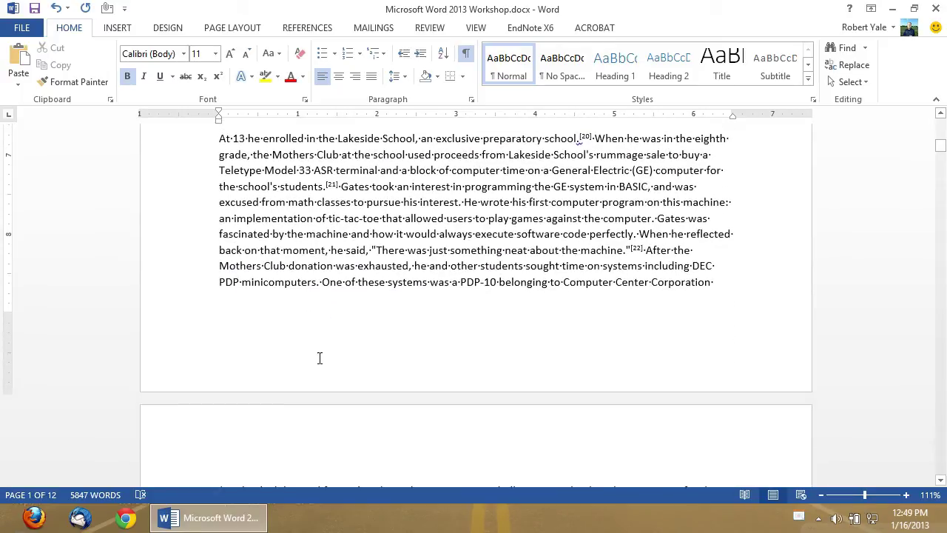
{"action": "scroll", "coordinate": [319, 358], "scroll_direction": "up", "scroll_amount": 1}
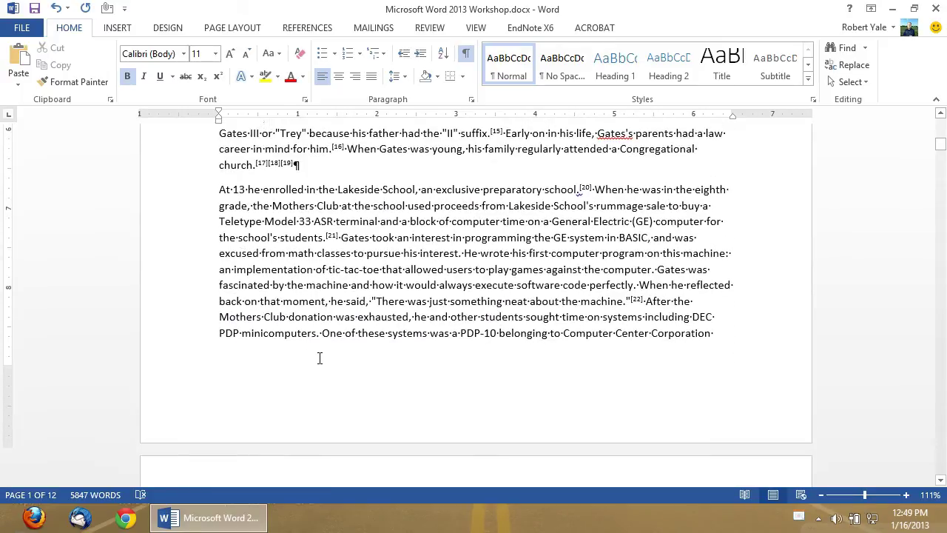
{"action": "left_click", "coordinate": [217, 193]}
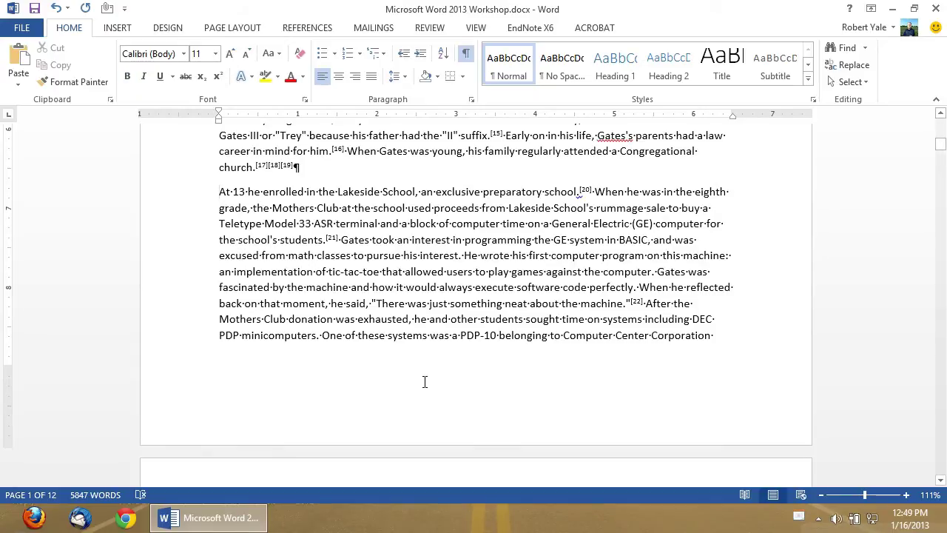
{"action": "key", "text": "Return"}
{"action": "key", "text": "Return"}
{"action": "key", "text": "Return"}
{"action": "key", "text": "Return"}
{"action": "key", "text": "Return"}
{"action": "key", "text": "Return"}
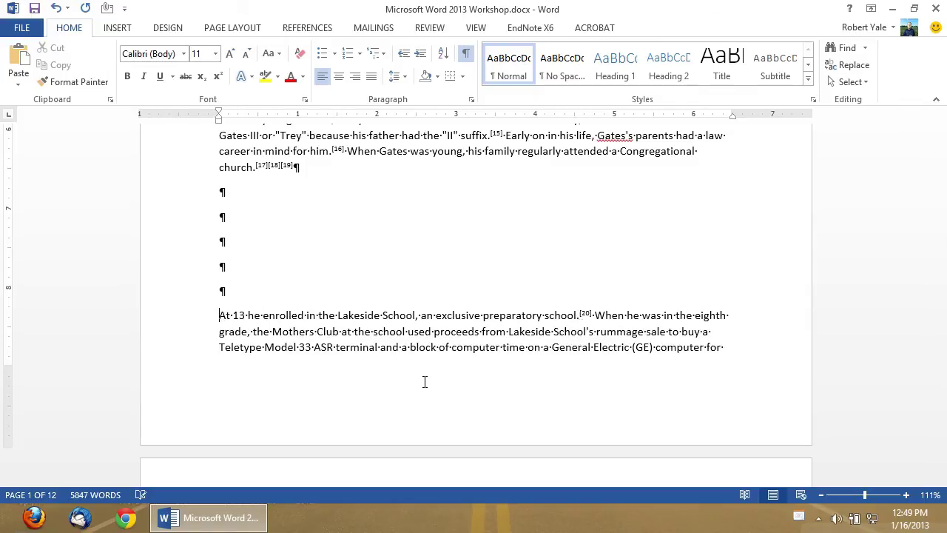
{"action": "key", "text": "Return"}
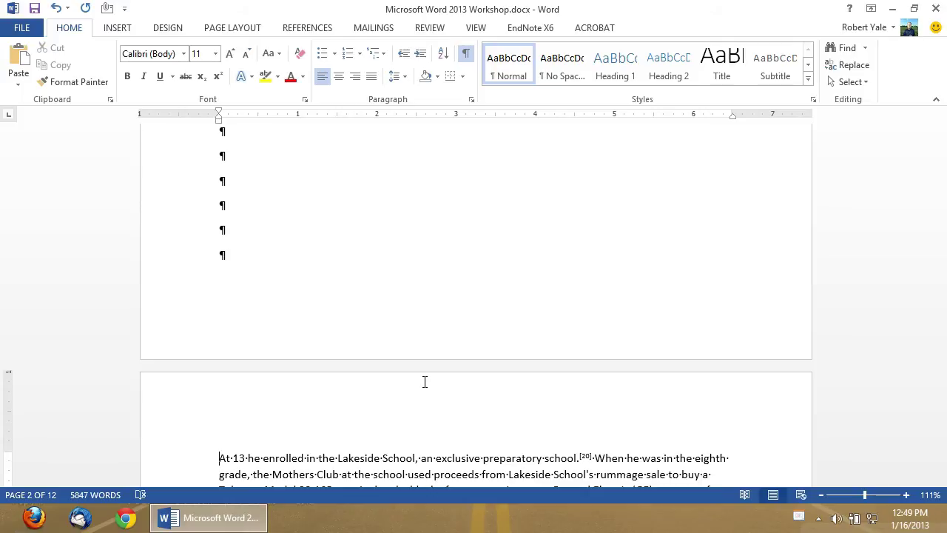
Remove all the blank paragraphs above the paragraph starting "At 13 he enrolled".
{"action": "key", "text": "BackSpace"}
{"action": "key", "text": "BackSpace"}
{"action": "key", "text": "BackSpace"}
{"action": "key", "text": "BackSpace"}
{"action": "key", "text": "BackSpace"}
{"action": "key", "text": "BackSpace"}
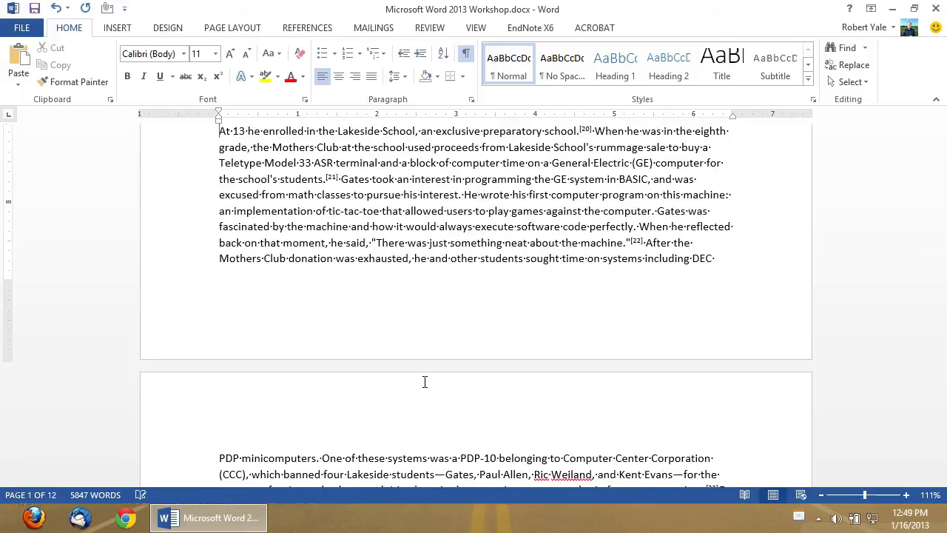
{"action": "scroll", "coordinate": [340, 450], "scroll_direction": "up", "scroll_amount": 2}
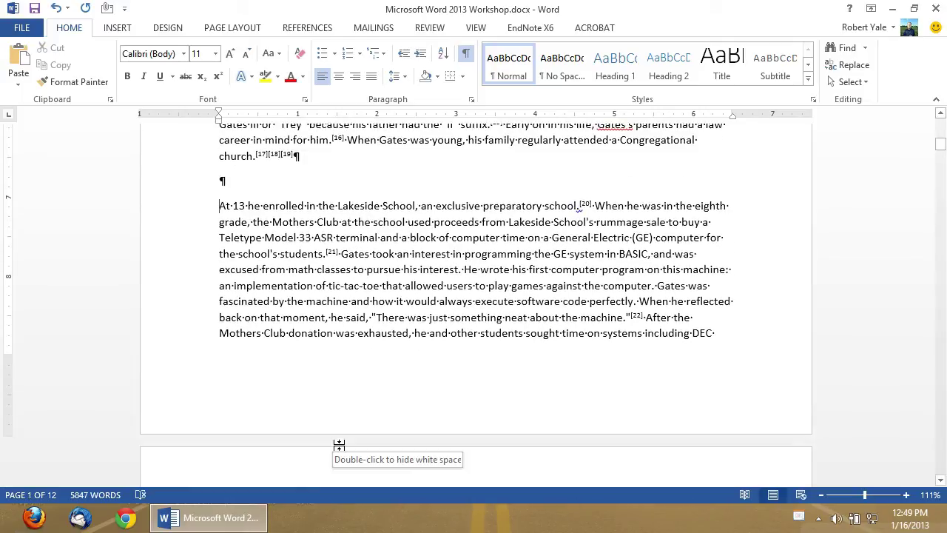
{"action": "key", "text": "BackSpace"}
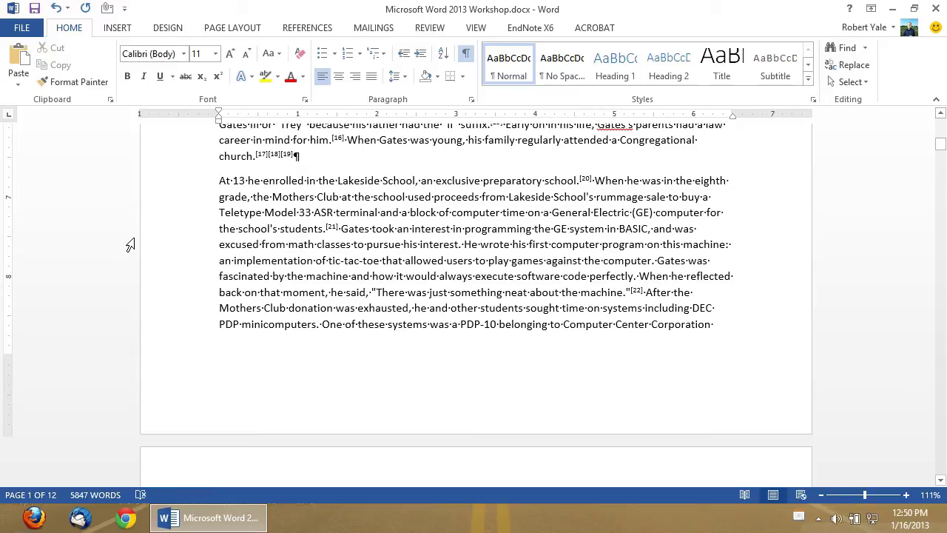
Insert a page break directly before the paragraph starting "At 13 he enrolled".
{"action": "key", "text": "ctrl+Return"}
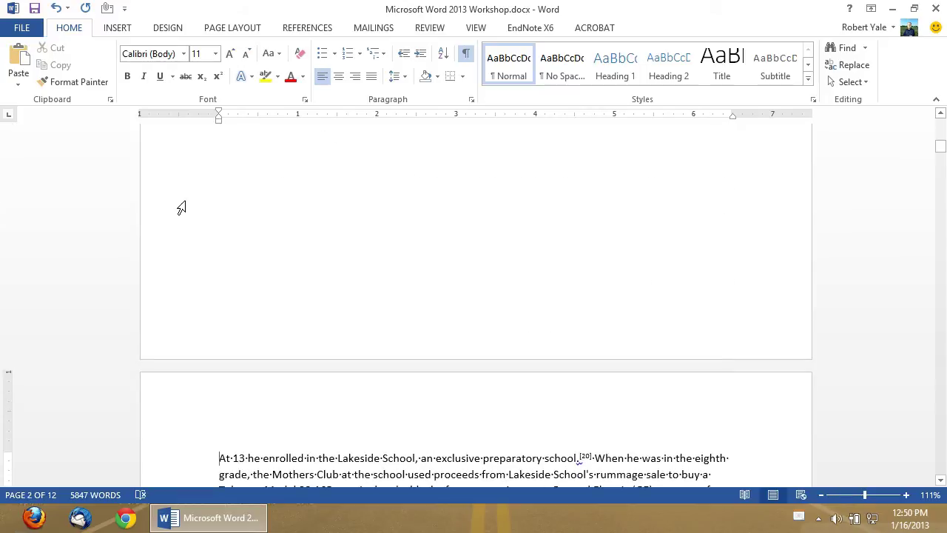
Remove the page break directly before the paragraph starting "At 13 he enrolled".
{"action": "scroll", "coordinate": [181, 208], "scroll_direction": "up", "scroll_amount": 1}
{"action": "scroll", "coordinate": [181, 208], "scroll_direction": "down", "scroll_amount": 2}
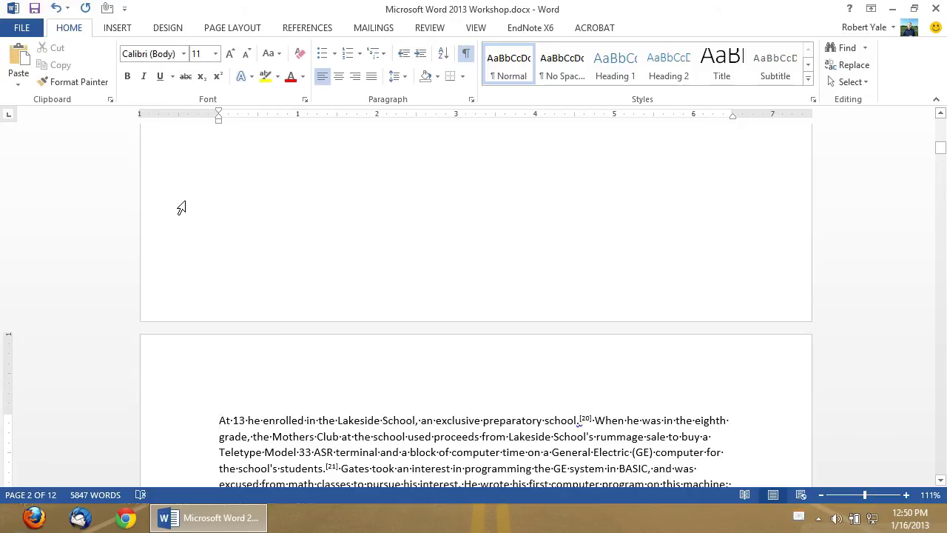
{"action": "key", "text": "BackSpace"}
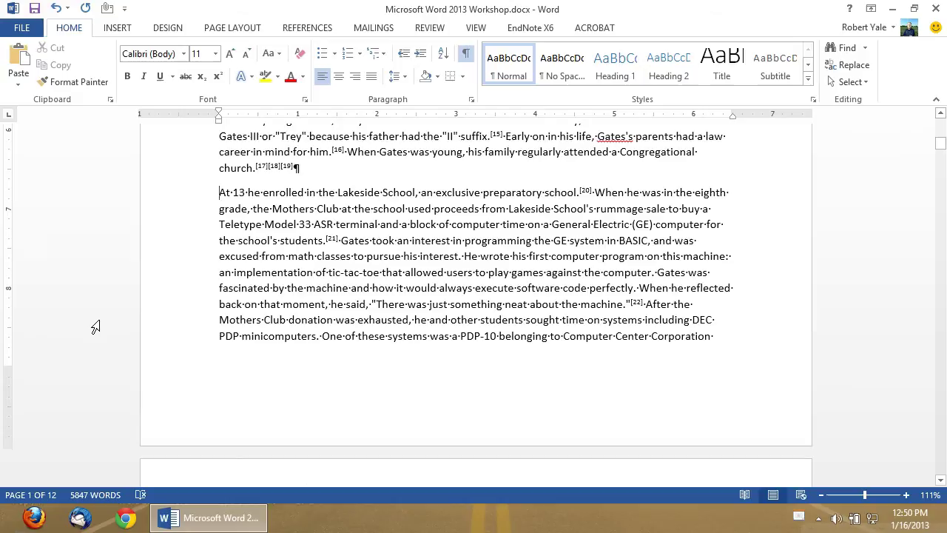
Insert a page break again before the paragraph starting "At 13 he enrolled", using the page layout break options.
{"action": "left_click", "coordinate": [234, 29]}
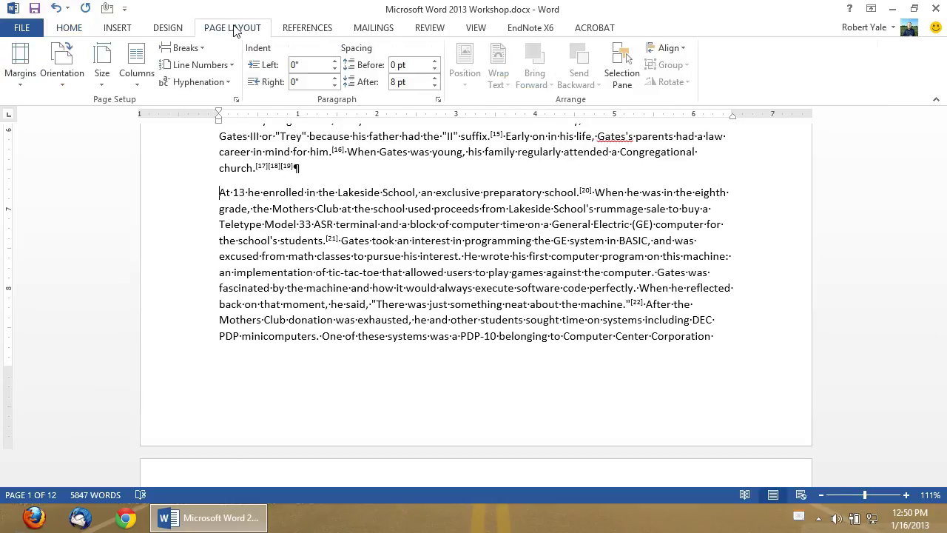
{"action": "left_click", "coordinate": [193, 52]}
{"action": "left_click", "coordinate": [222, 104]}
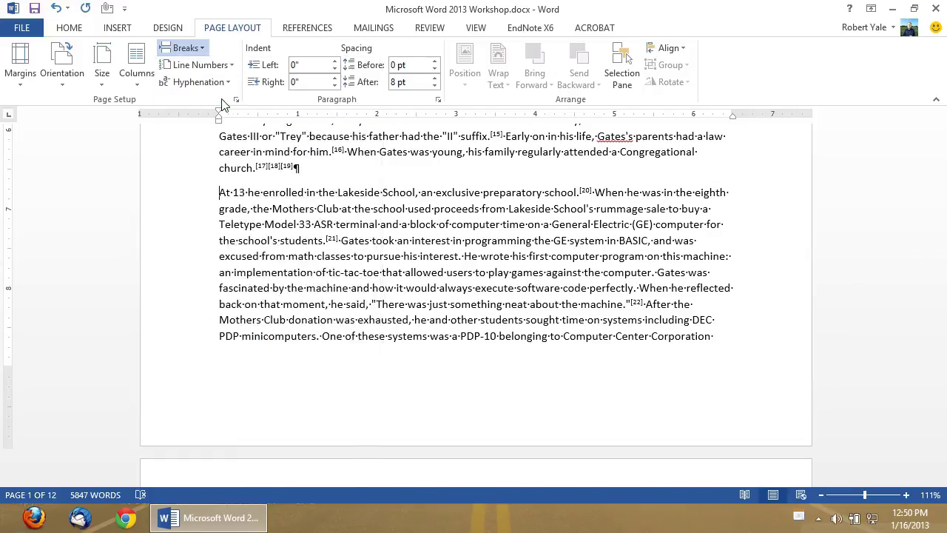
{"action": "scroll", "coordinate": [419, 327], "scroll_direction": "up", "scroll_amount": 1}
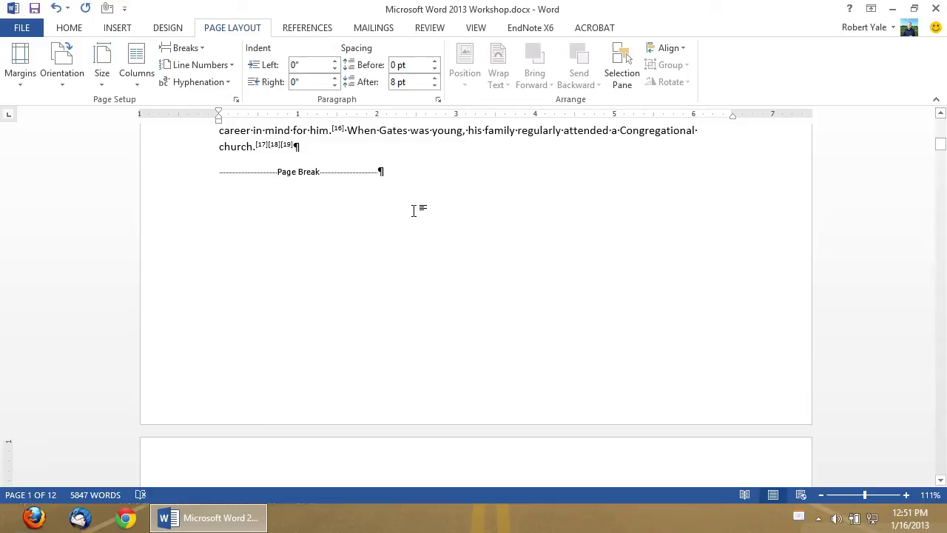
{"action": "scroll", "coordinate": [415, 207], "scroll_direction": "up", "scroll_amount": 2}
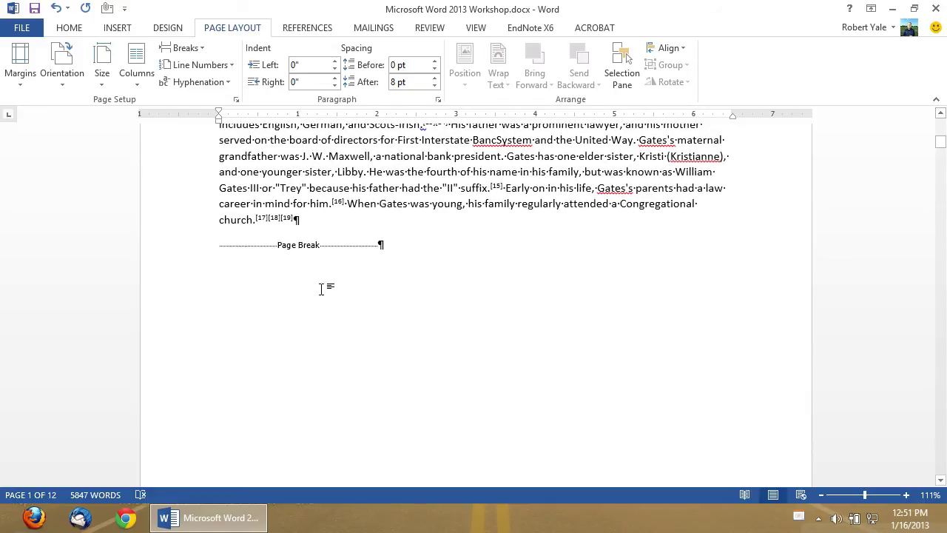
Turn the formatting marks off and back on to compare how the end of the Early life page displays.
{"action": "left_click", "coordinate": [76, 34]}
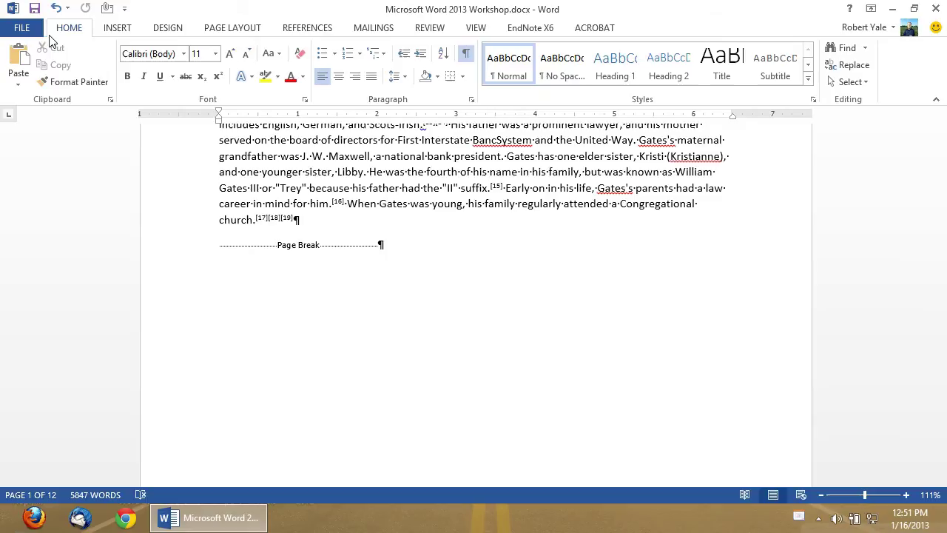
{"action": "left_click", "coordinate": [467, 56]}
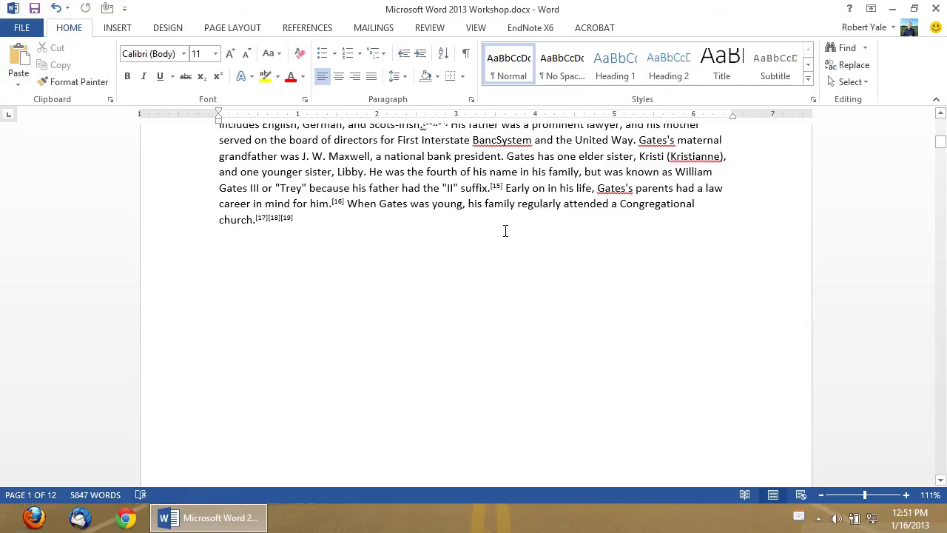
{"action": "scroll", "coordinate": [461, 270], "scroll_direction": "up", "scroll_amount": 2}
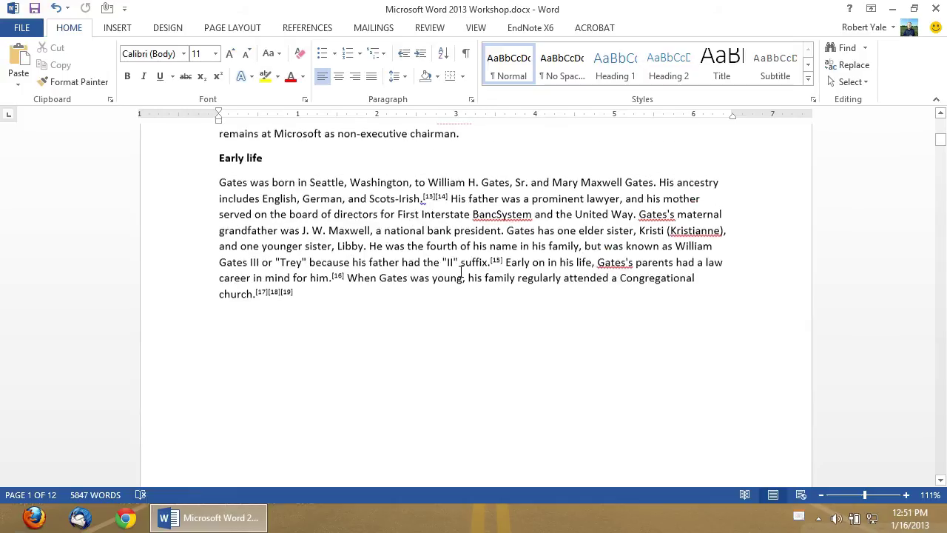
{"action": "left_click", "coordinate": [466, 54]}
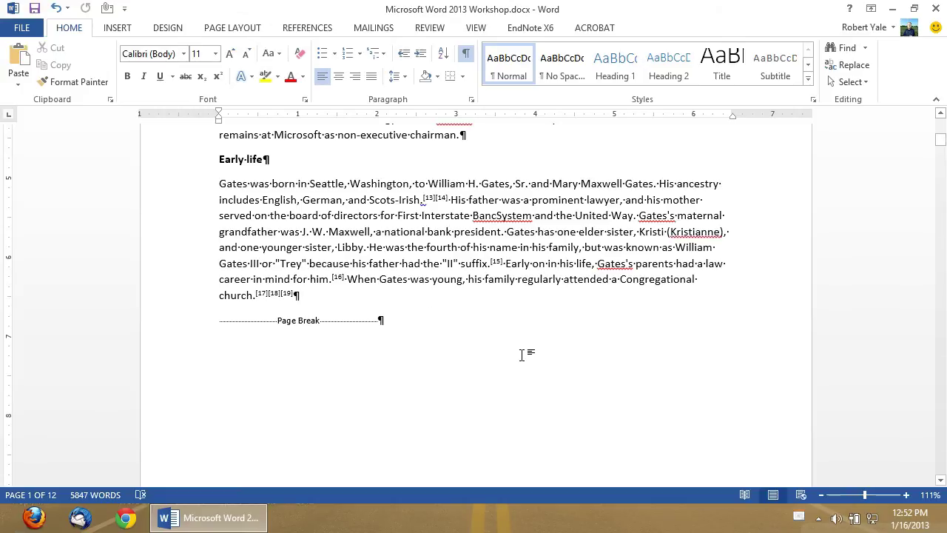
Delete the page break and its leftover blank paragraph above the paragraph starting "At 13 he enrolled".
{"action": "key", "text": "BackSpace"}
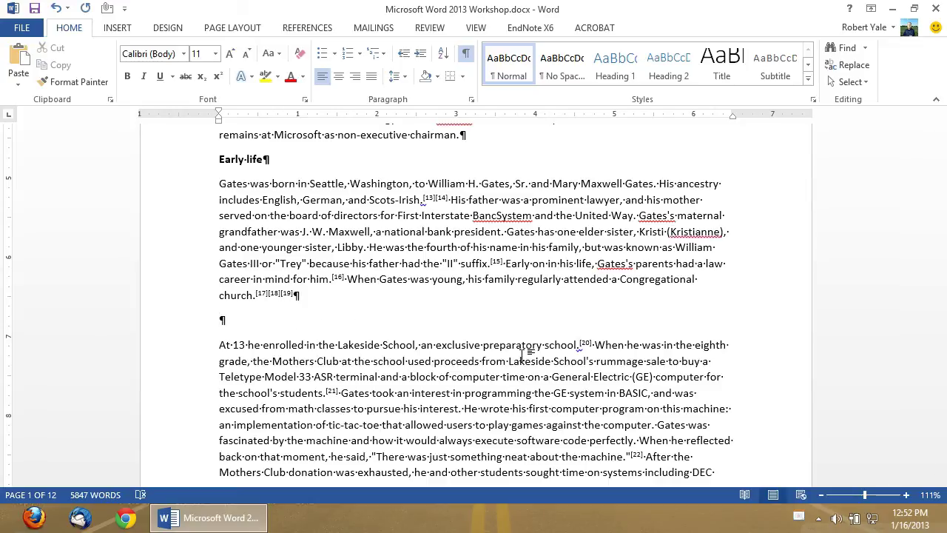
{"action": "key", "text": "Delete"}
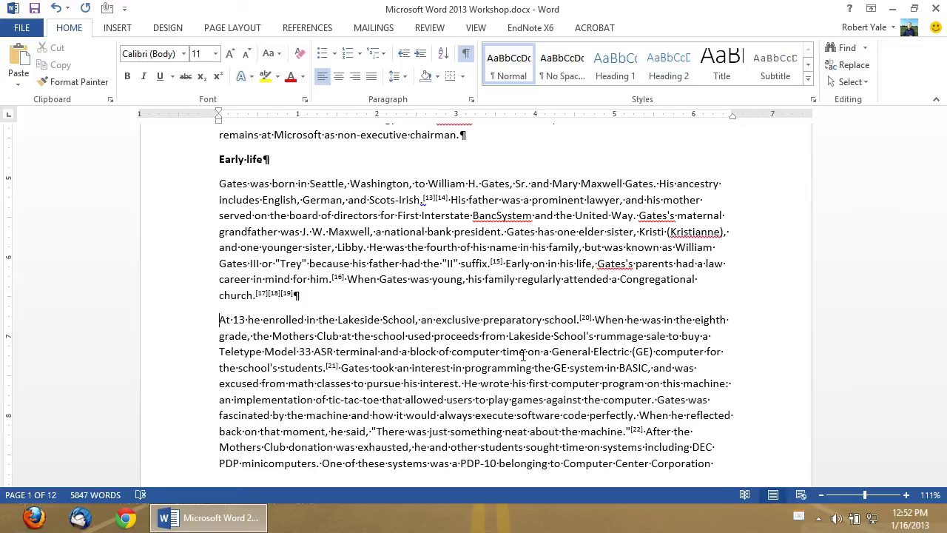
Add the title "Bill Gates" above the Introduction heading at the start of the document, with a blank paragraph below it.
{"action": "scroll", "coordinate": [523, 356], "scroll_direction": "up", "scroll_amount": 10}
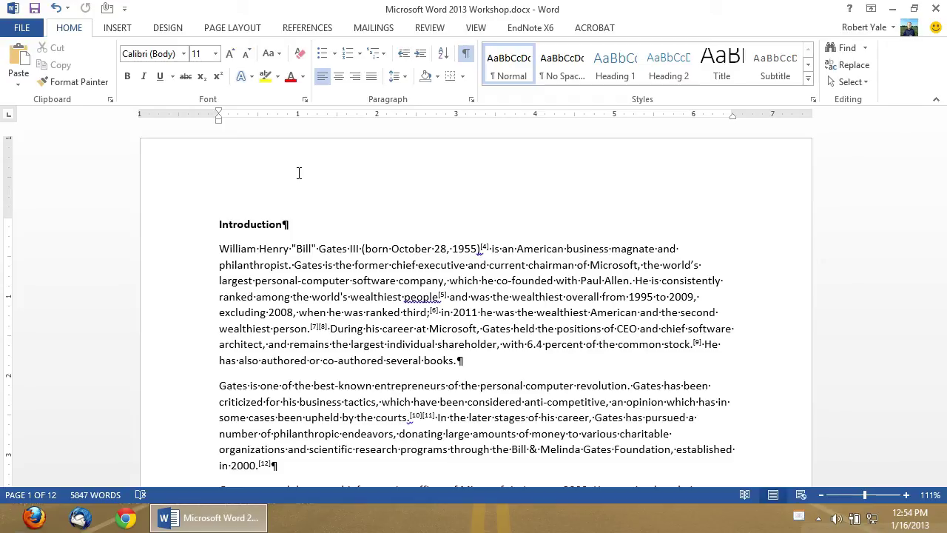
{"action": "left_click", "coordinate": [205, 225]}
{"action": "left_click", "coordinate": [220, 236]}
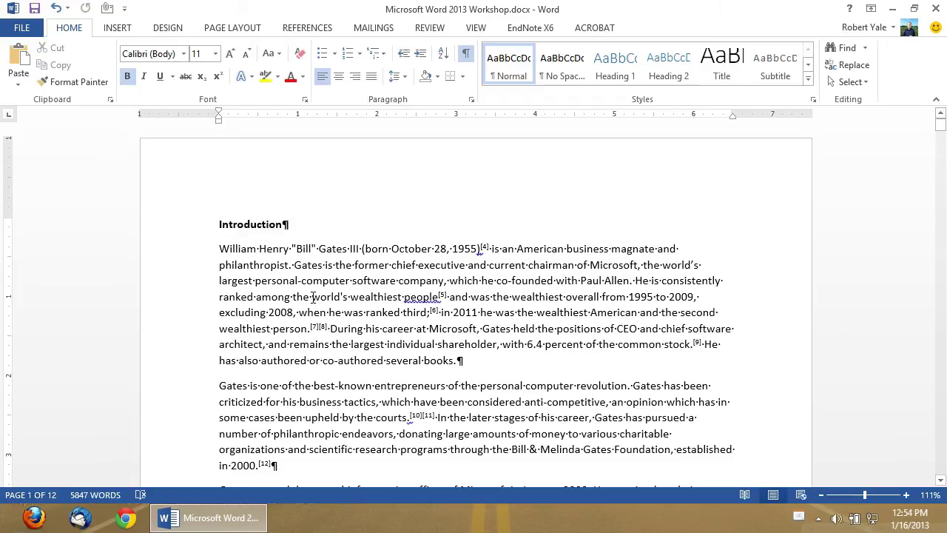
{"action": "key", "text": "Return"}
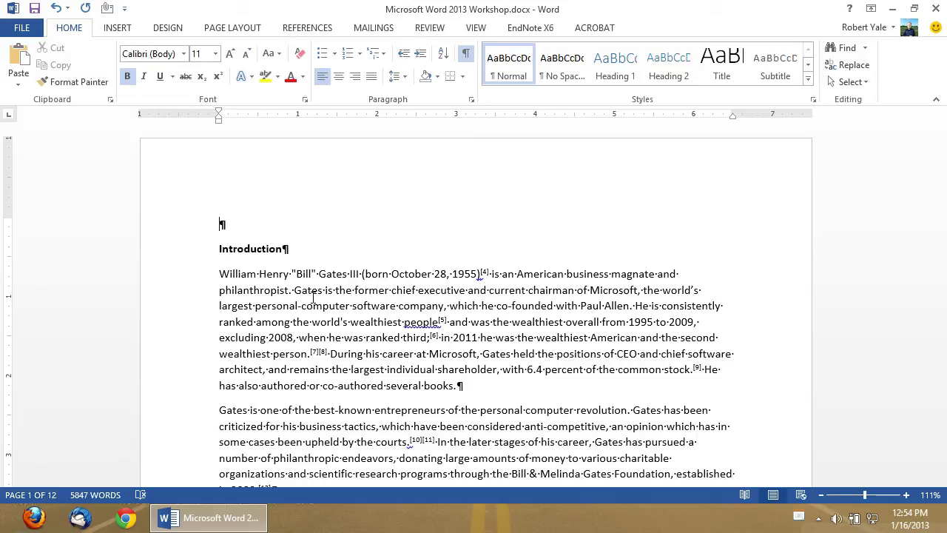
{"action": "type", "text": "Bill Gates"}
{"action": "key", "text": "Return"}
{"action": "key", "text": "Return"}
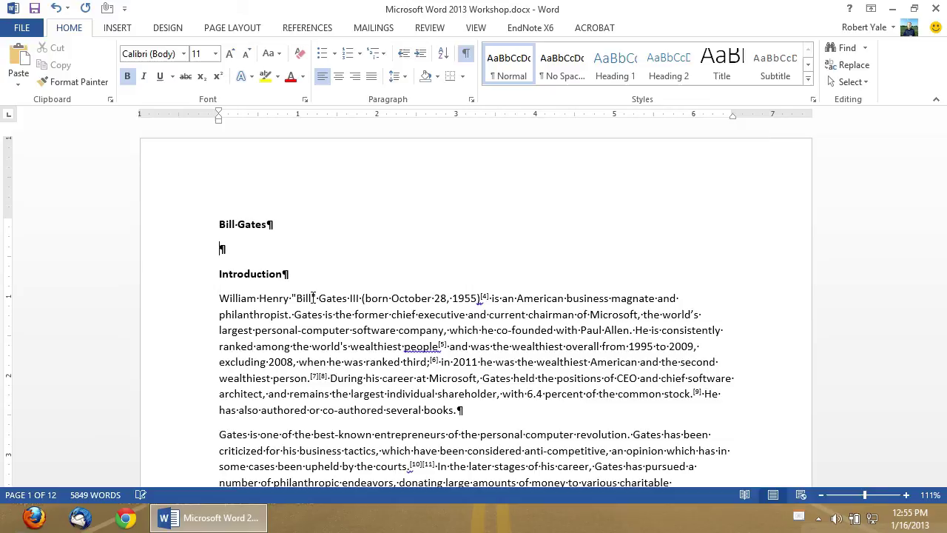
Below the title, add "An Article from Wikipedia", a blank paragraph, a "Formatted by" line with the author's name, and a new empty paragraph.
{"action": "type", "text": "An A"}
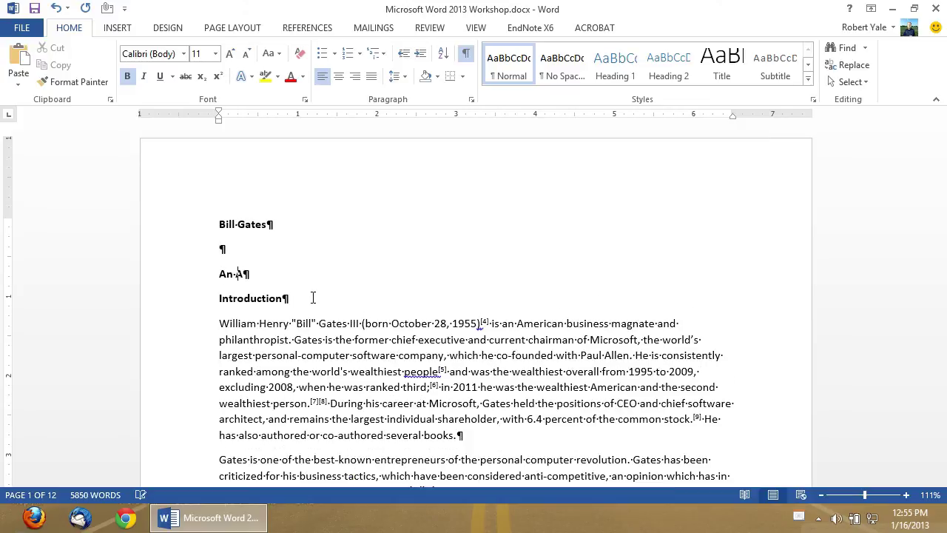
{"action": "type", "text": "rticle from Wikipedia"}
{"action": "key", "text": "Return"}
{"action": "key", "text": "Return"}
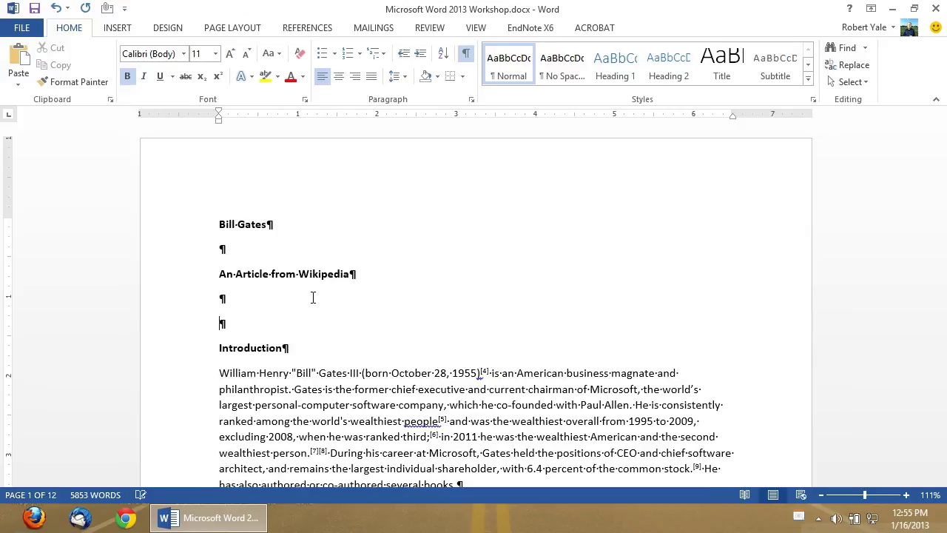
{"action": "type", "text": "Formatted by Robert Yale"}
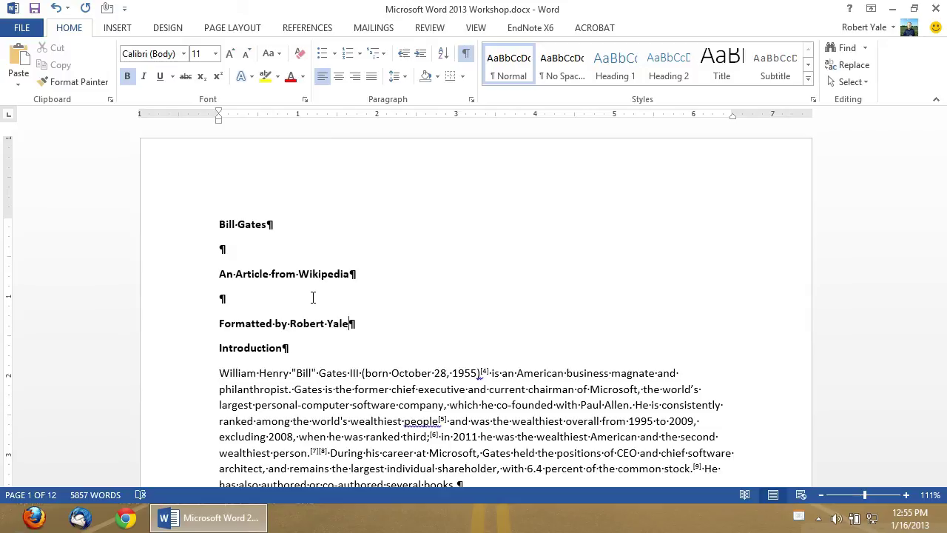
{"action": "key", "text": "Return"}
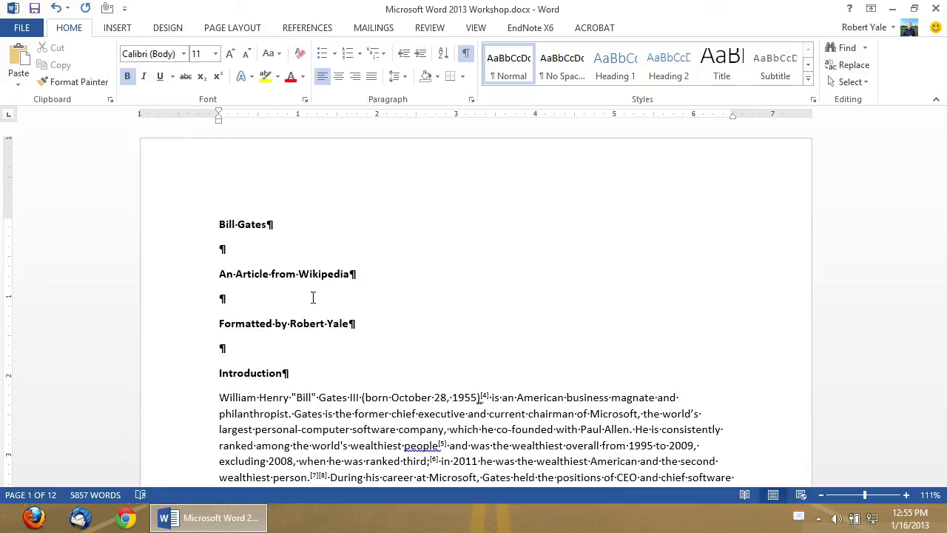
Insert a Next Page section break after the "Formatted by" line to separate the title page from the article.
{"action": "left_click", "coordinate": [247, 29]}
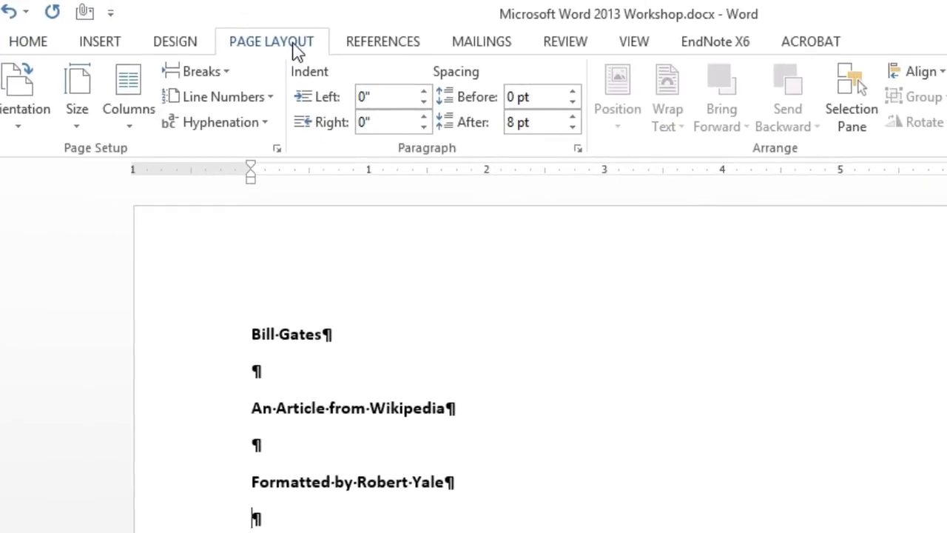
{"action": "left_click", "coordinate": [225, 74]}
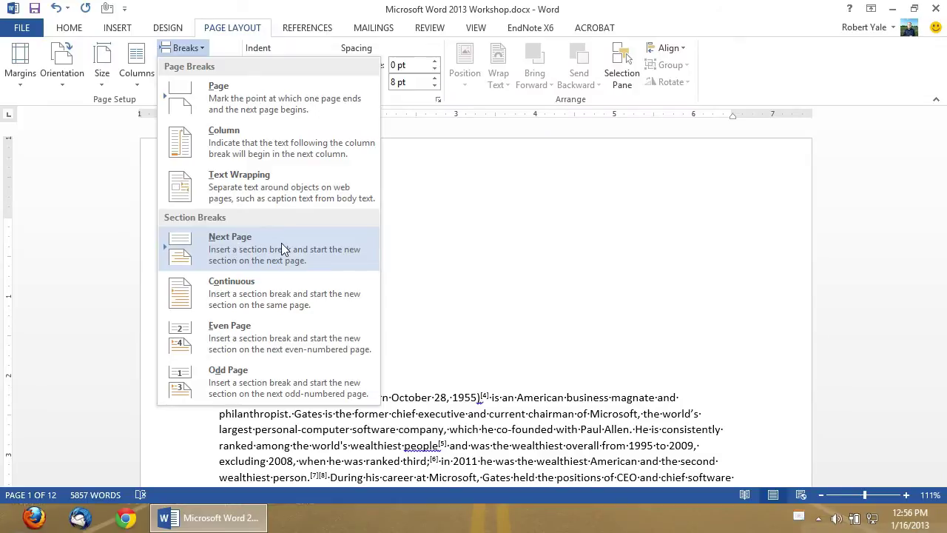
{"action": "left_click", "coordinate": [281, 243]}
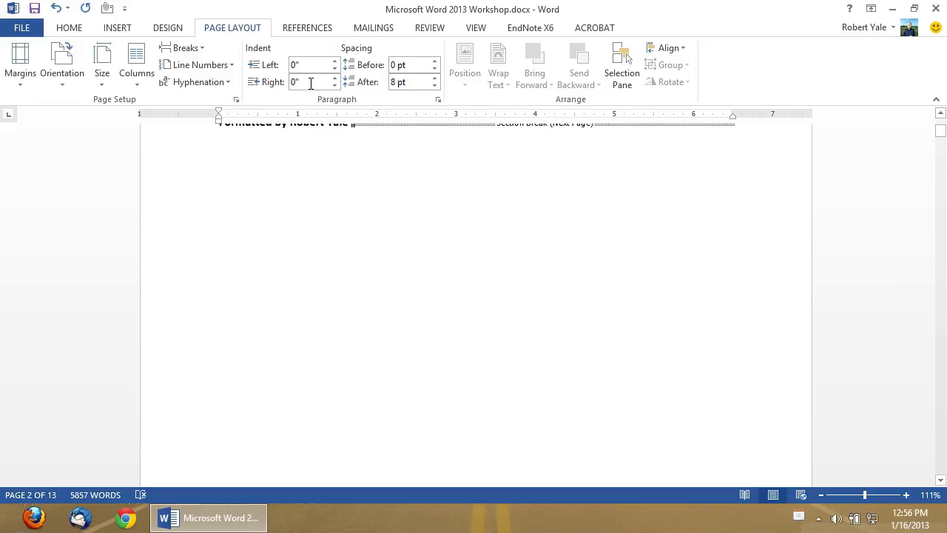
Display one whole page at a time and delete the blank paragraph above the Introduction heading on page 2.
{"action": "left_click", "coordinate": [482, 30]}
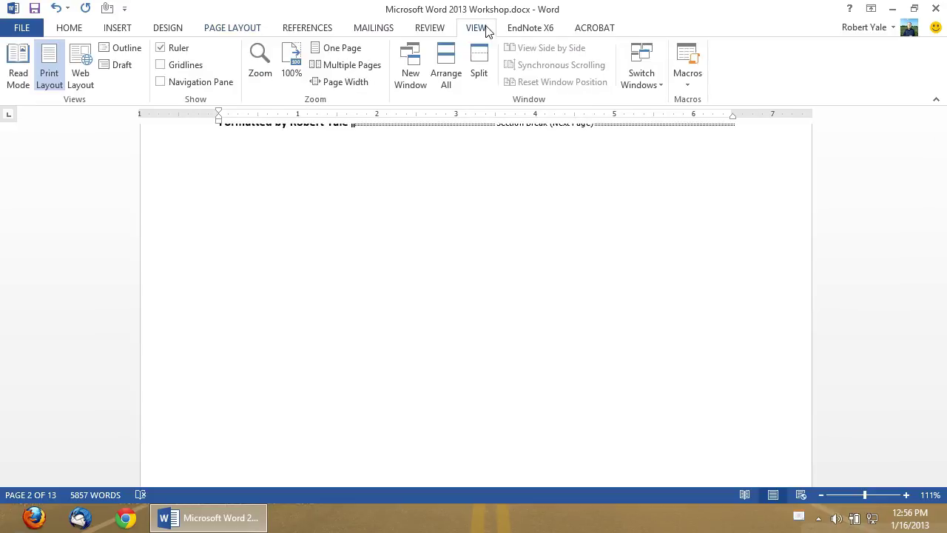
{"action": "left_click", "coordinate": [334, 49]}
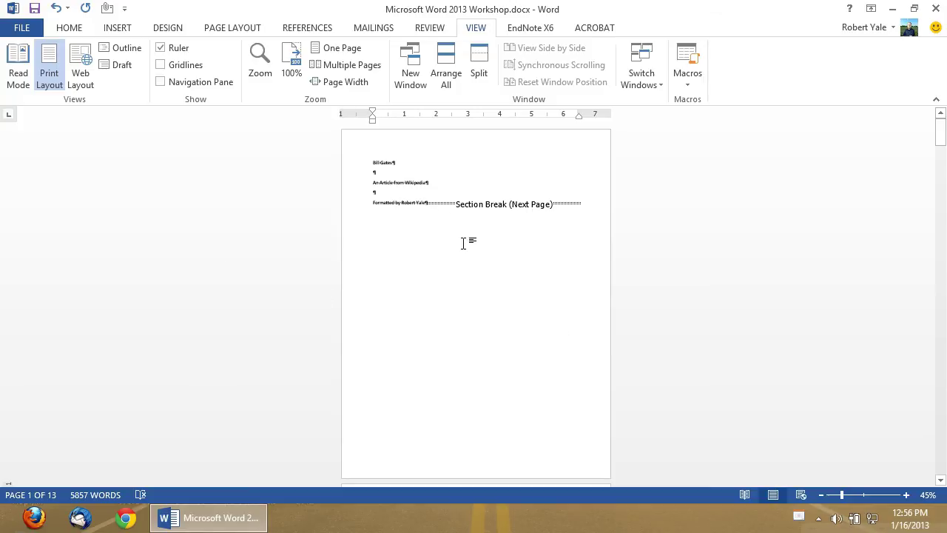
{"action": "scroll", "coordinate": [464, 242], "scroll_direction": "down", "scroll_amount": 1}
{"action": "scroll", "coordinate": [464, 243], "scroll_direction": "down", "scroll_amount": 9}
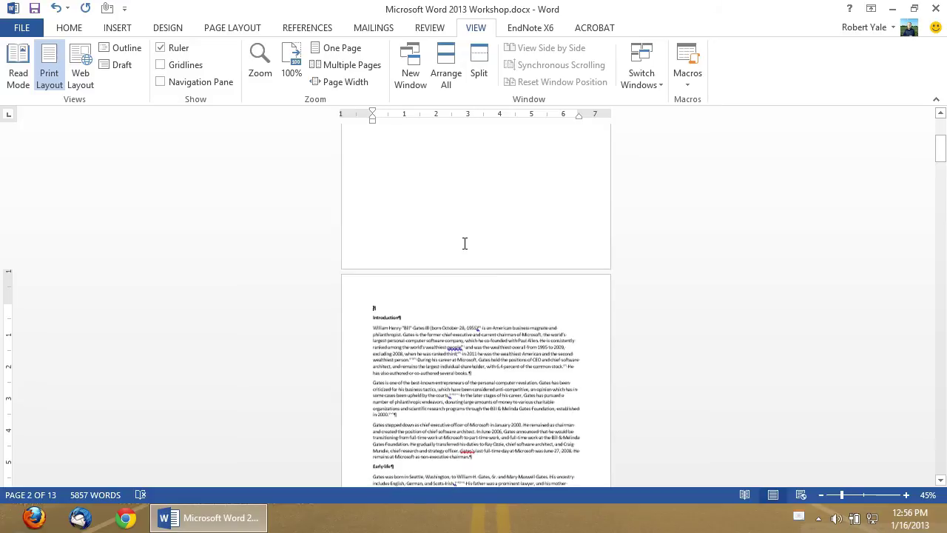
{"action": "scroll", "coordinate": [465, 242], "scroll_direction": "down", "scroll_amount": 2}
{"action": "scroll", "coordinate": [465, 242], "scroll_direction": "down", "scroll_amount": 1}
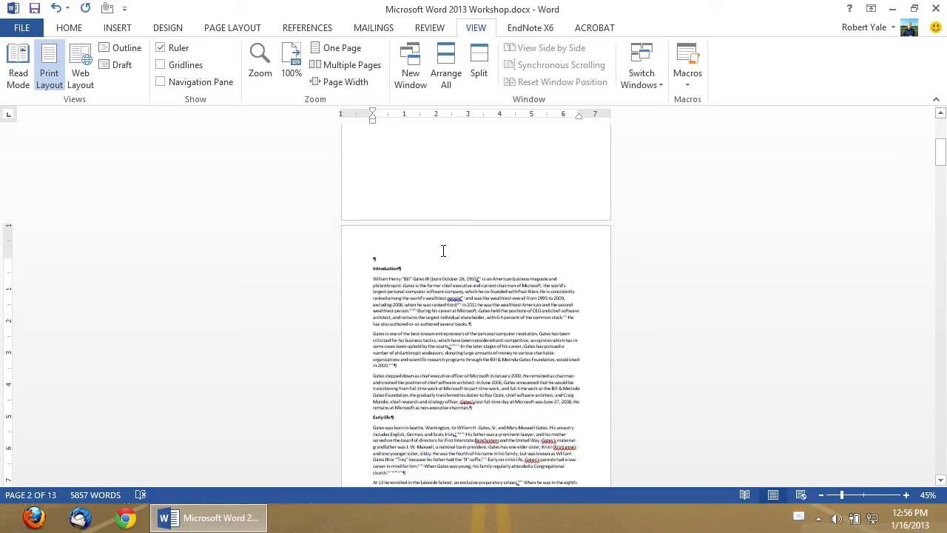
{"action": "scroll", "coordinate": [443, 251], "scroll_direction": "down", "scroll_amount": 2}
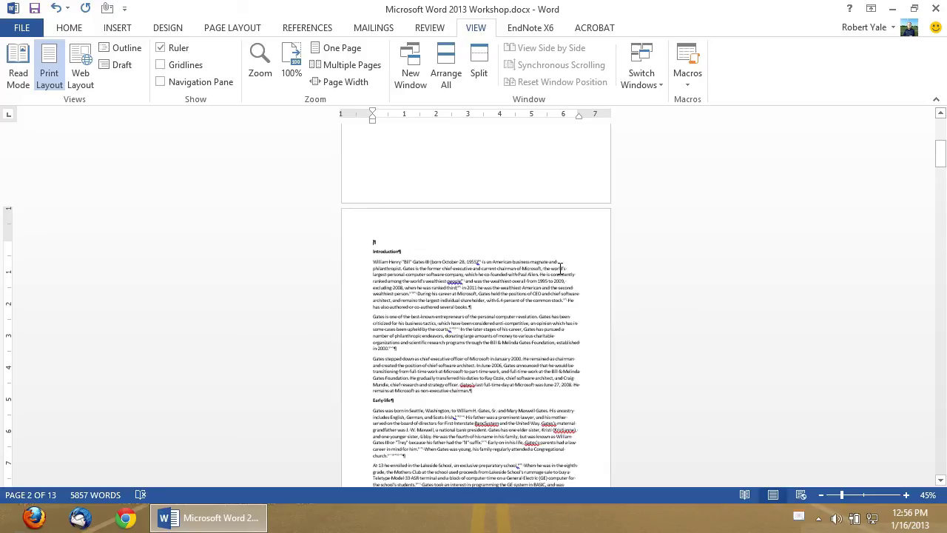
{"action": "key", "text": "Delete"}
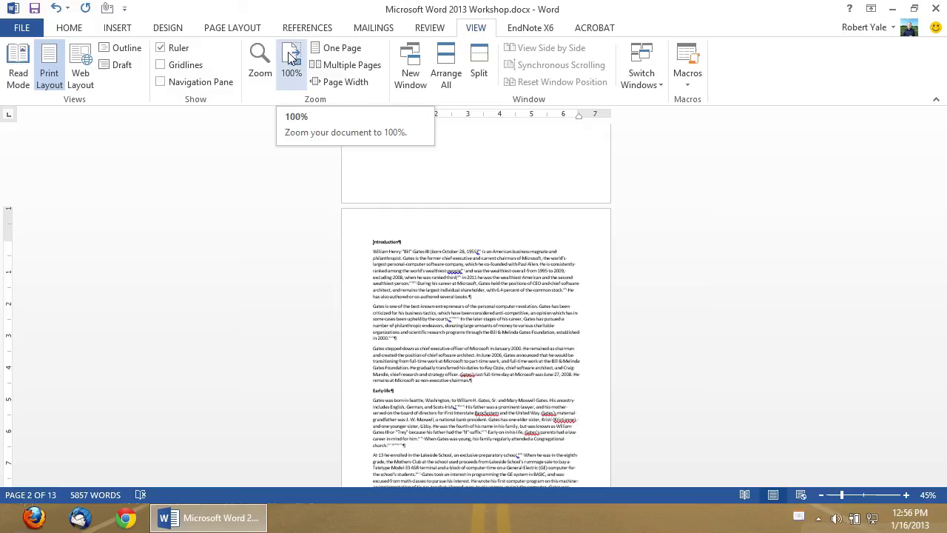
Zoom the document to page width and replace the heading "Introduction" with "Executive Summary".
{"action": "left_click", "coordinate": [325, 82]}
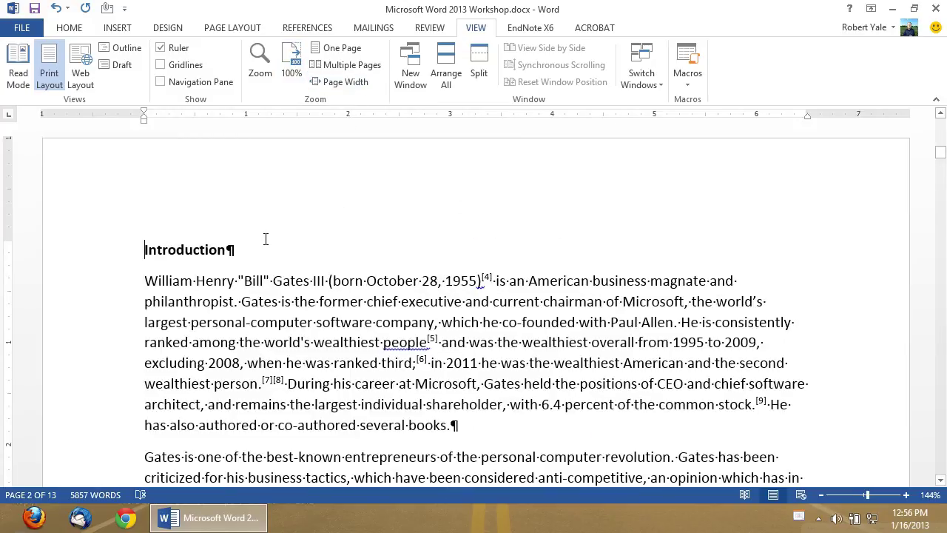
{"action": "scroll", "coordinate": [259, 235], "scroll_direction": "down", "scroll_amount": 1}
{"action": "left_click_drag", "start_coordinate": [250, 210], "coordinate": [91, 232]}
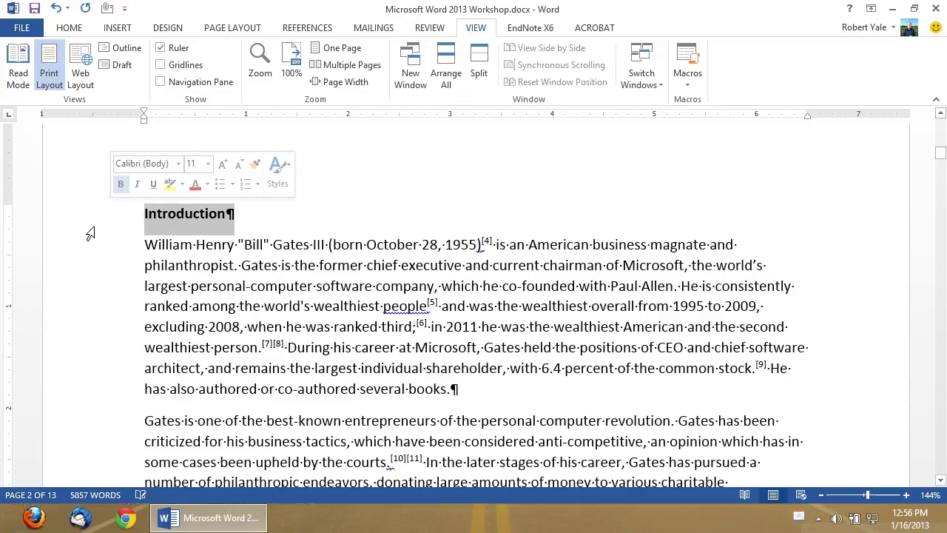
{"action": "type", "text": "Exe"}
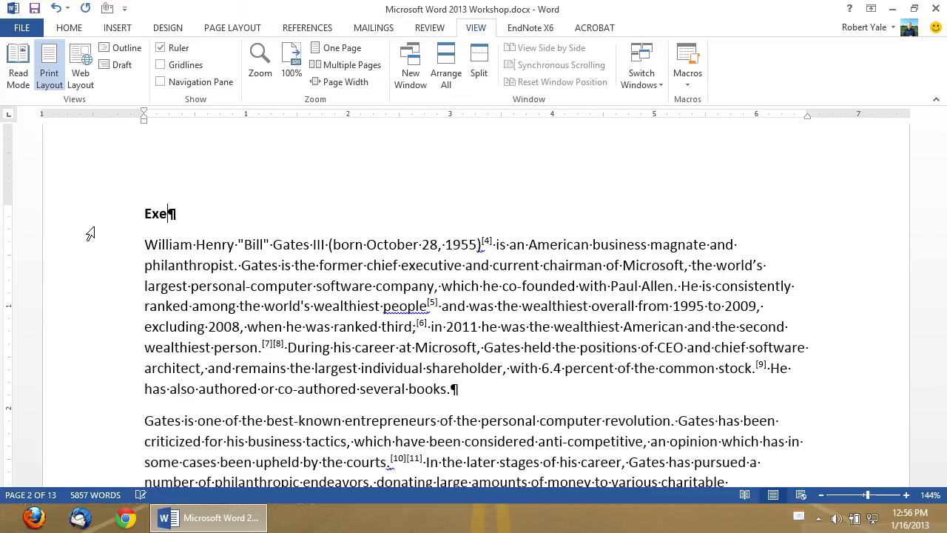
{"action": "type", "text": "cutive Su"}
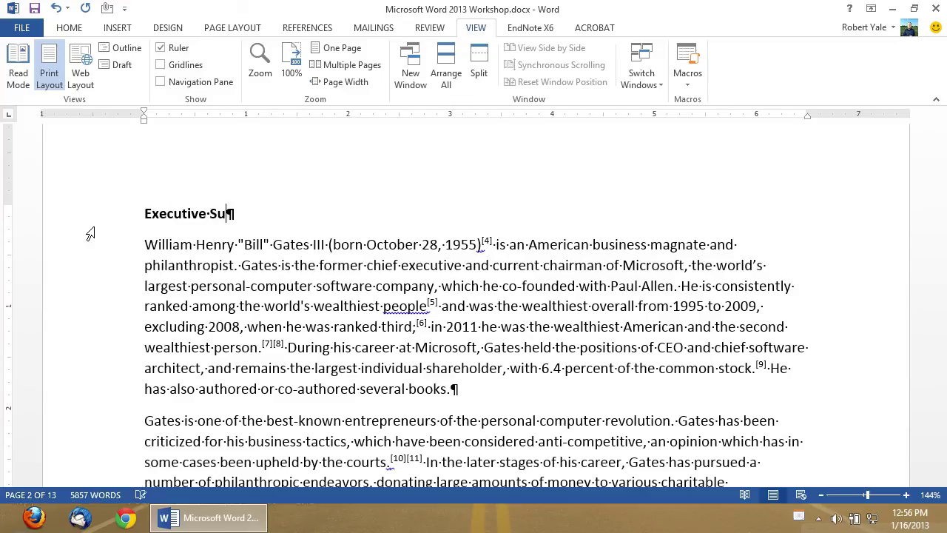
{"action": "type", "text": "mmary"}
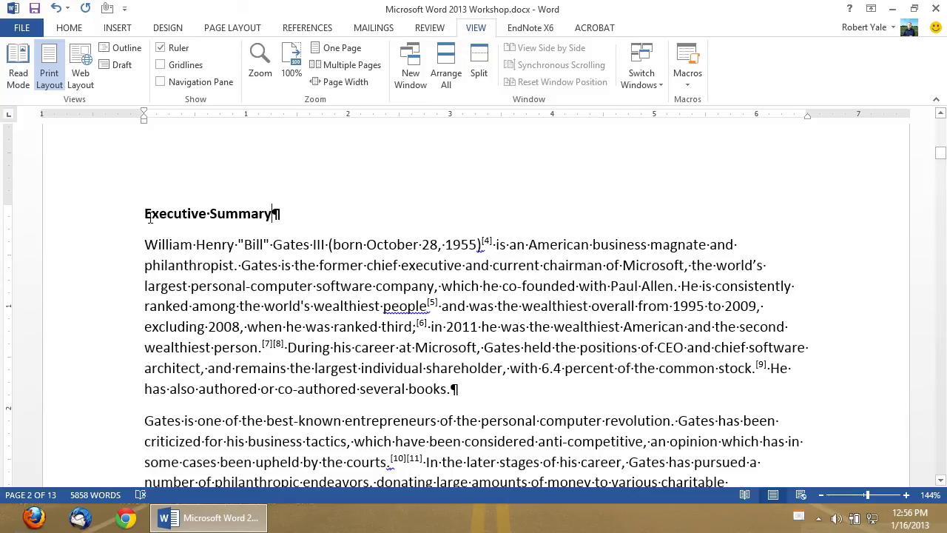
{"action": "scroll", "coordinate": [127, 211], "scroll_direction": "down", "scroll_amount": 4}
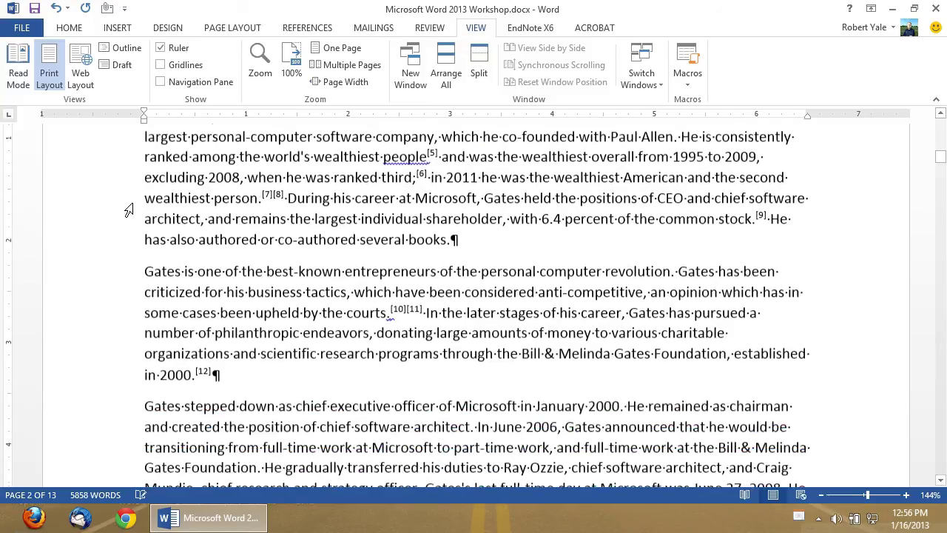
Insert a Next Page section break before the "Early life" heading so the Executive Summary sits on its own page.
{"action": "scroll", "coordinate": [128, 211], "scroll_direction": "down", "scroll_amount": 2}
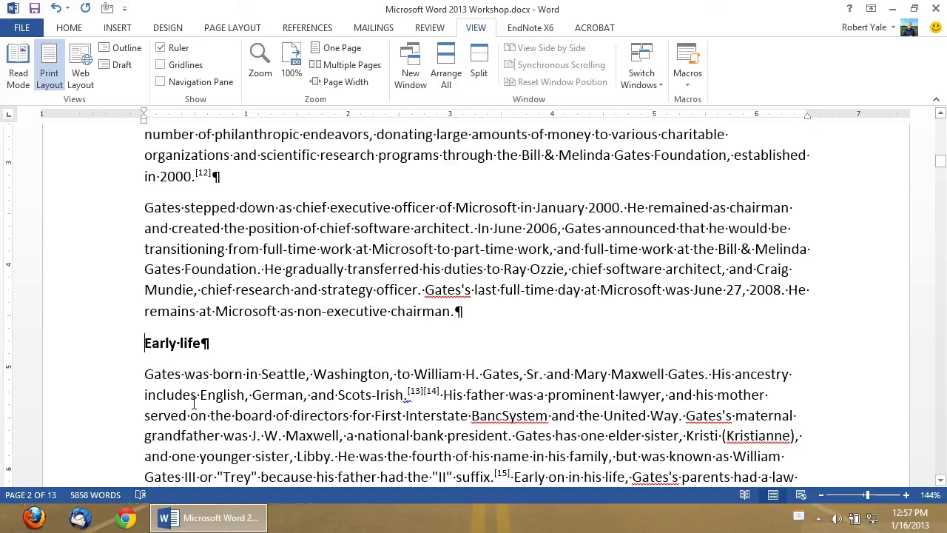
{"action": "left_click", "coordinate": [220, 30]}
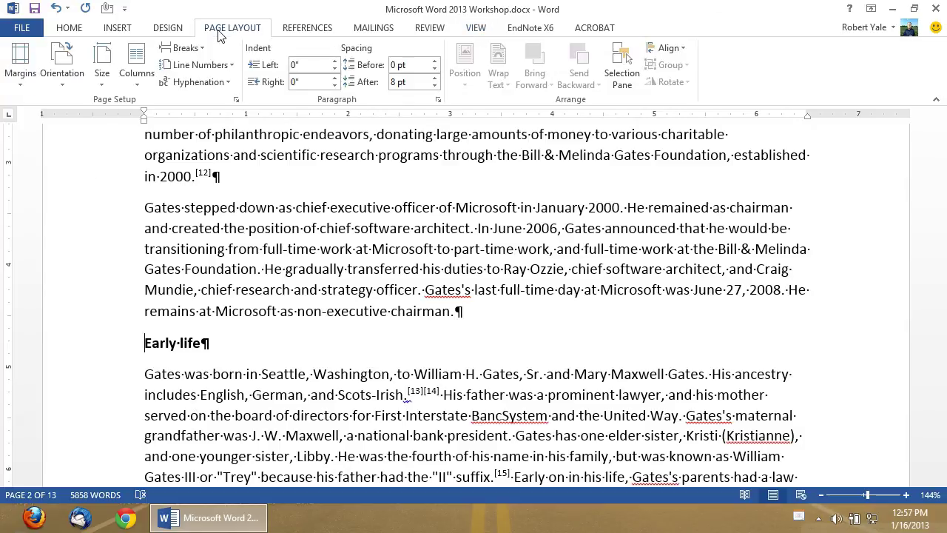
{"action": "left_click", "coordinate": [185, 47]}
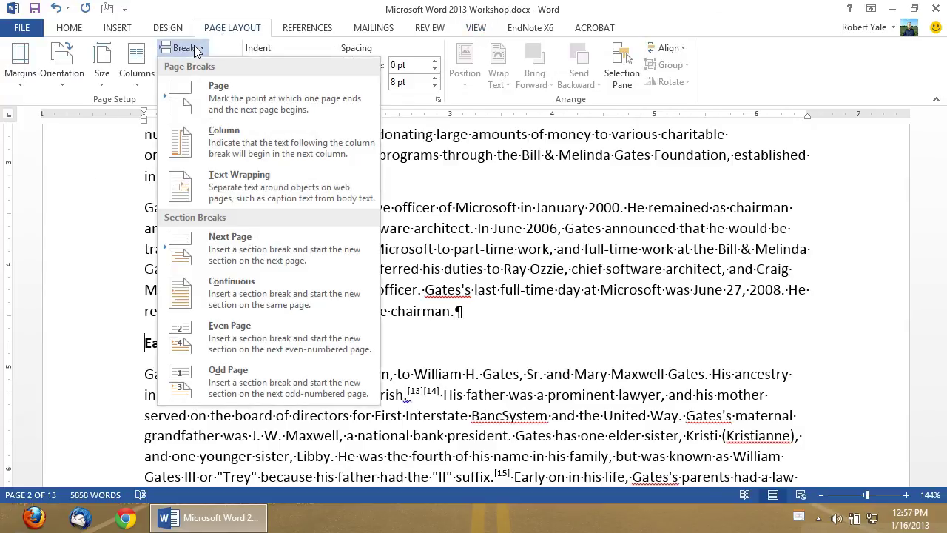
{"action": "left_click", "coordinate": [225, 252]}
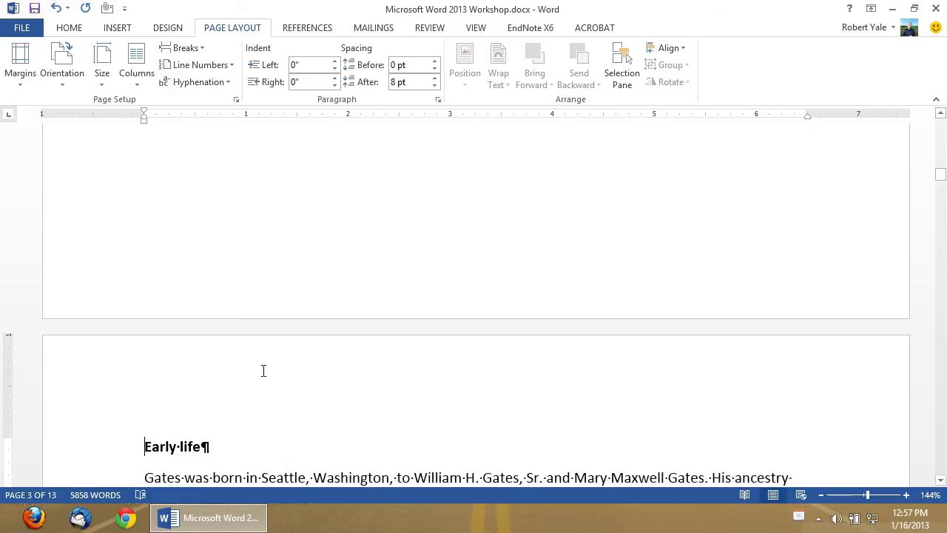
{"action": "scroll", "coordinate": [263, 370], "scroll_direction": "up", "scroll_amount": 4}
{"action": "scroll", "coordinate": [262, 370], "scroll_direction": "down", "scroll_amount": 5}
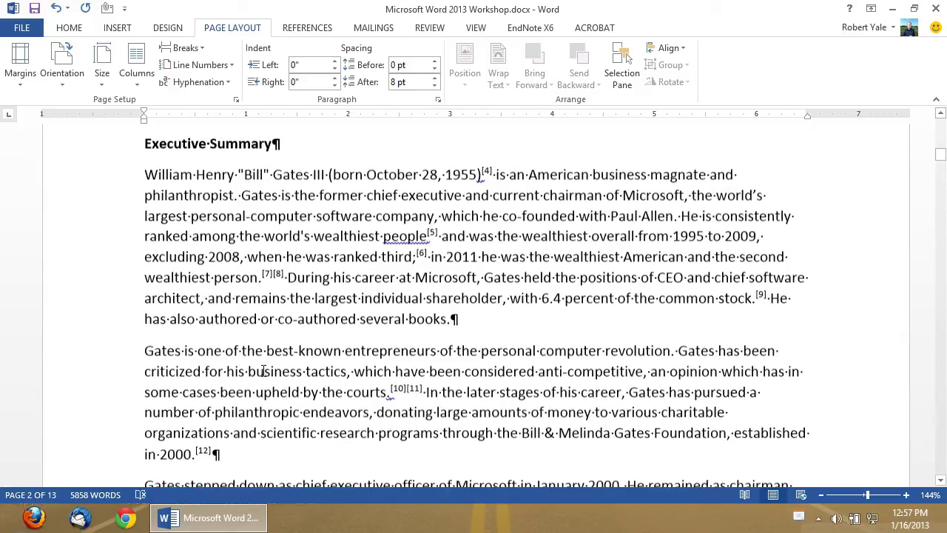
{"action": "scroll", "coordinate": [263, 370], "scroll_direction": "down", "scroll_amount": 8}
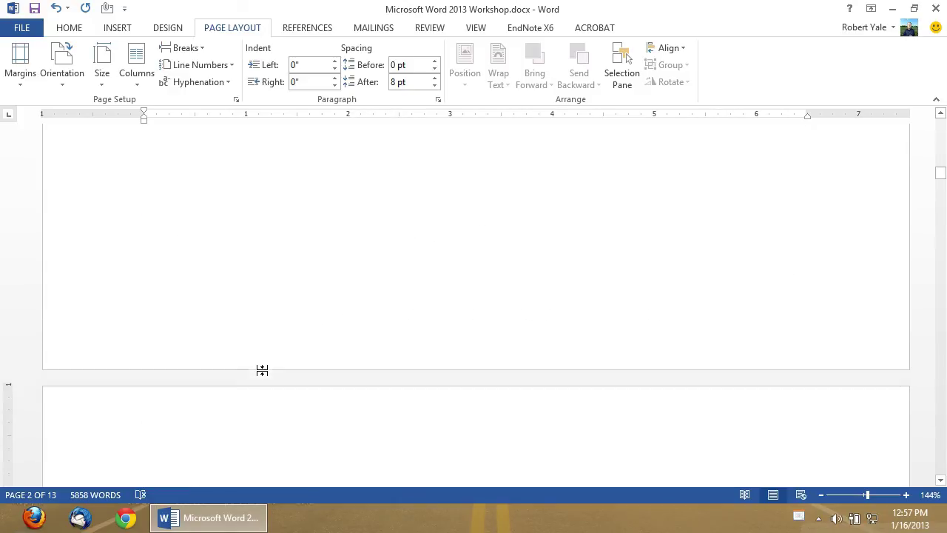
{"action": "scroll", "coordinate": [262, 370], "scroll_direction": "down", "scroll_amount": 6}
{"action": "scroll", "coordinate": [247, 377], "scroll_direction": "up", "scroll_amount": 2}
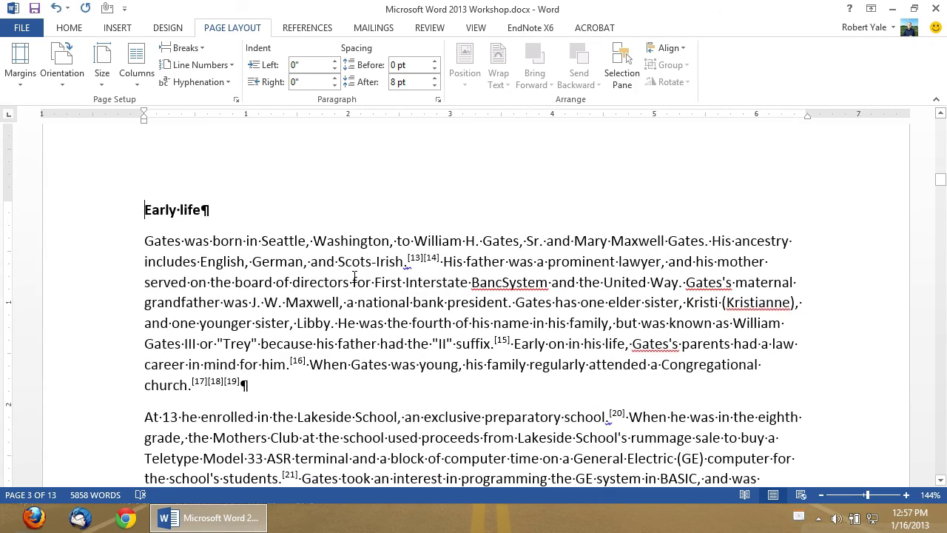
Insert a Next Page section break before the "References" heading to start the reference list on a new page.
{"action": "scroll", "coordinate": [355, 276], "scroll_direction": "down", "scroll_amount": 20}
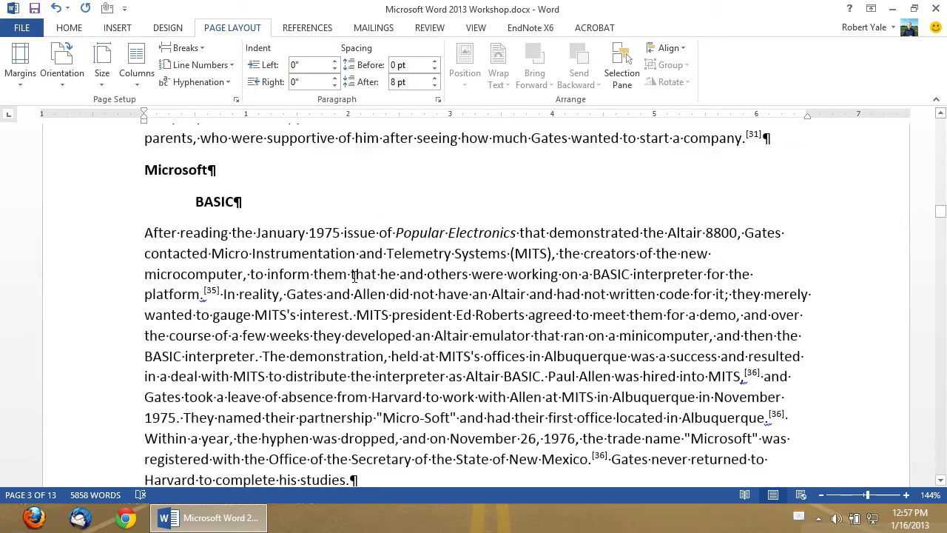
{"action": "scroll", "coordinate": [354, 276], "scroll_direction": "down", "scroll_amount": 20}
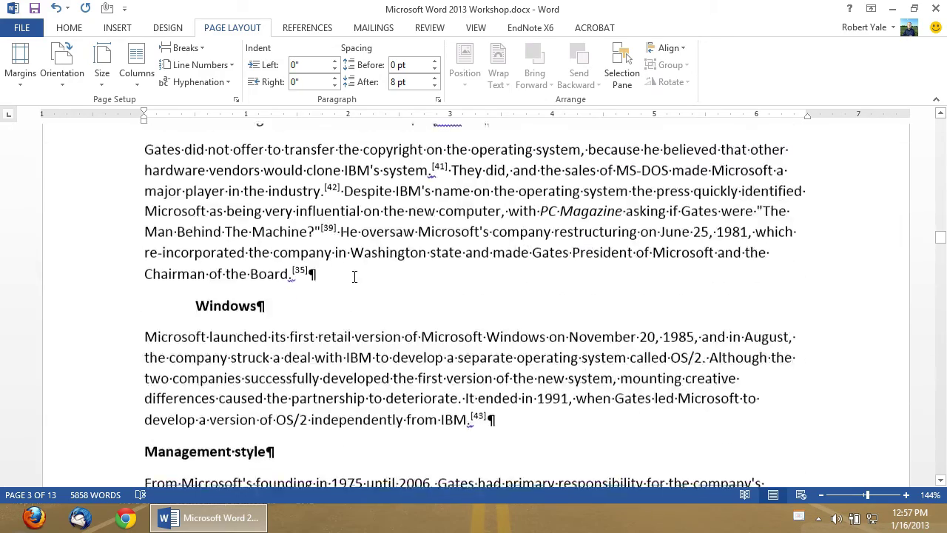
{"action": "scroll", "coordinate": [354, 276], "scroll_direction": "down", "scroll_amount": 20}
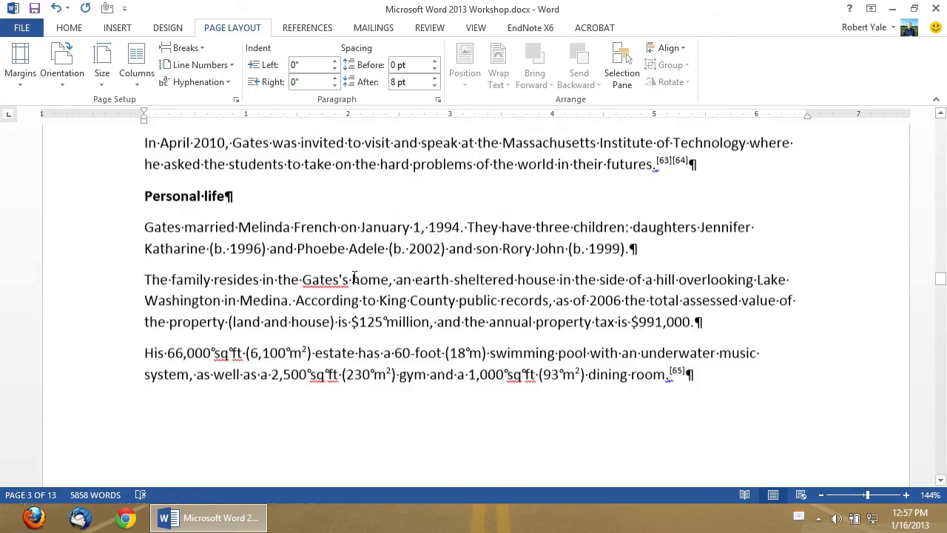
{"action": "scroll", "coordinate": [354, 276], "scroll_direction": "down", "scroll_amount": 20}
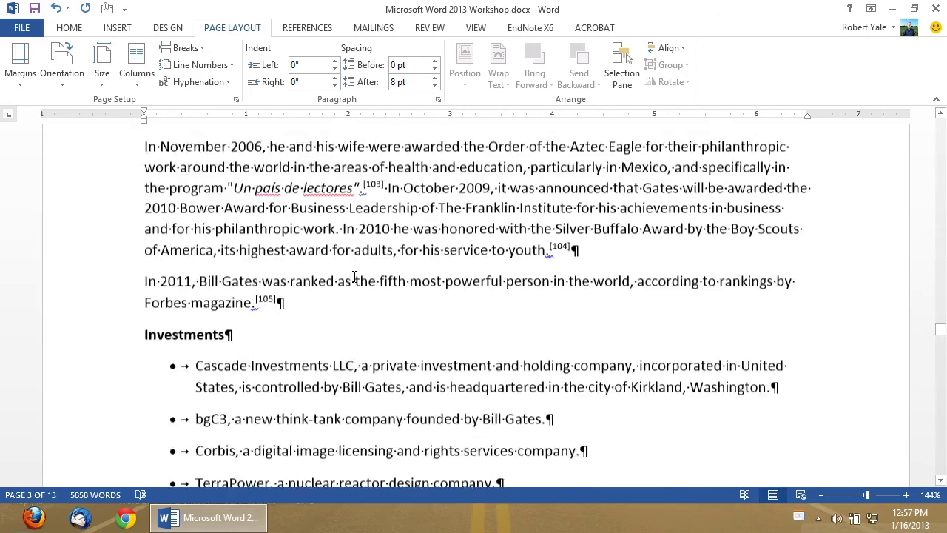
{"action": "scroll", "coordinate": [355, 276], "scroll_direction": "down", "scroll_amount": 20}
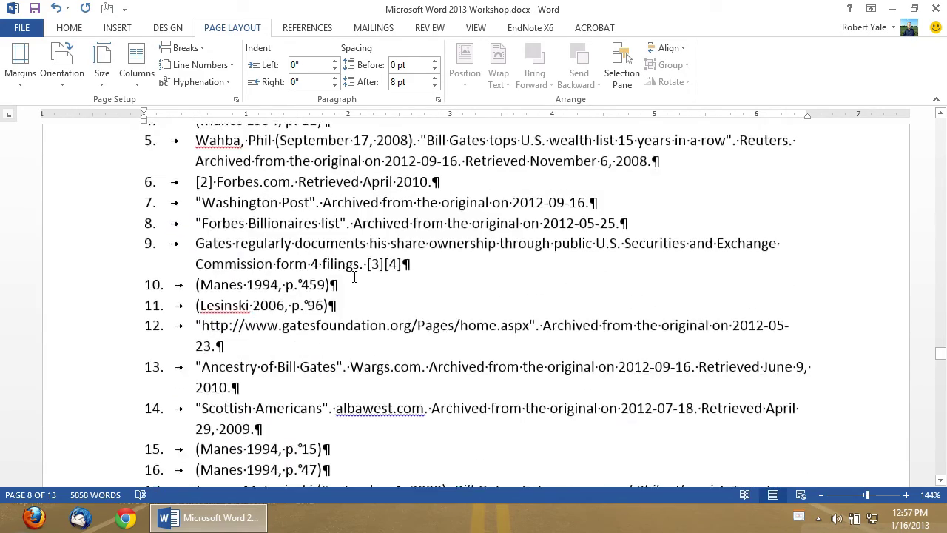
{"action": "scroll", "coordinate": [355, 276], "scroll_direction": "up", "scroll_amount": 5}
{"action": "left_click", "coordinate": [142, 352]}
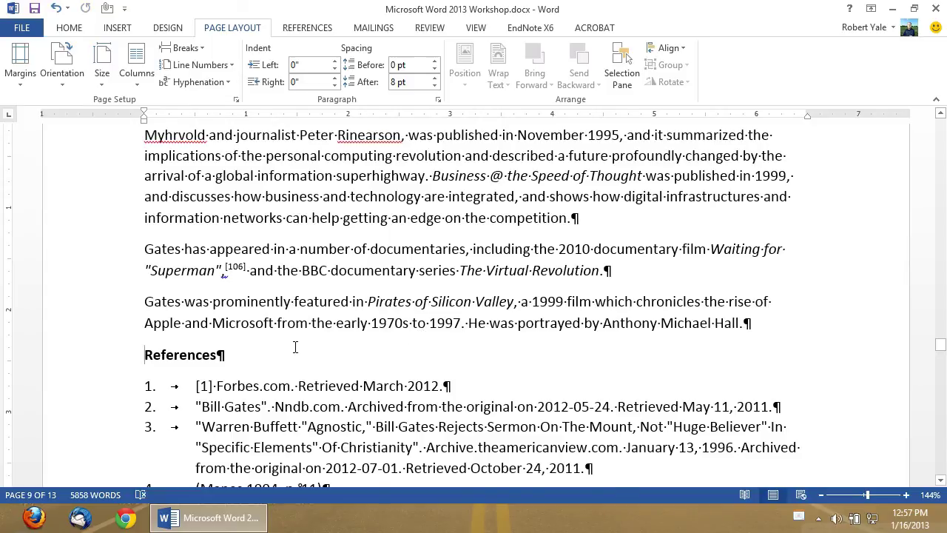
{"action": "left_click", "coordinate": [194, 49]}
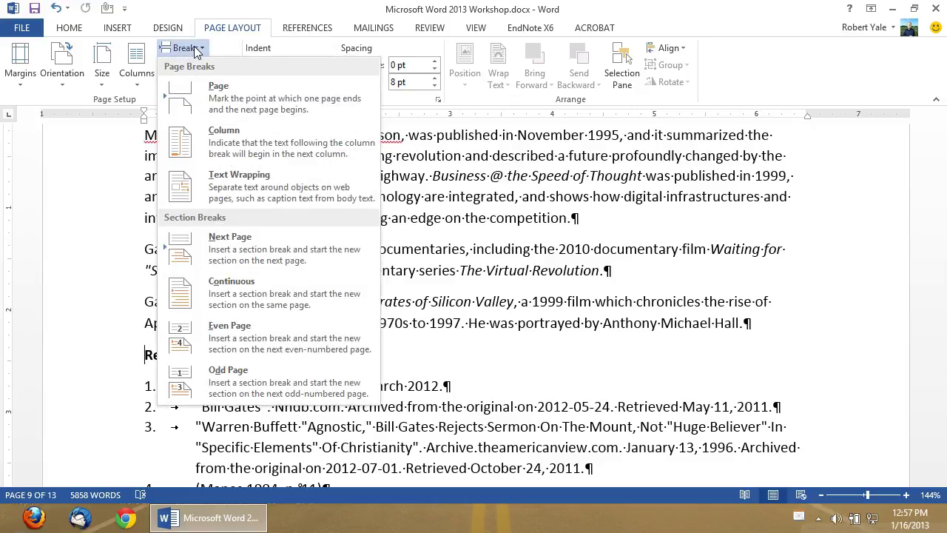
{"action": "left_click", "coordinate": [222, 255]}
{"action": "scroll", "coordinate": [327, 355], "scroll_direction": "down", "scroll_amount": 5}
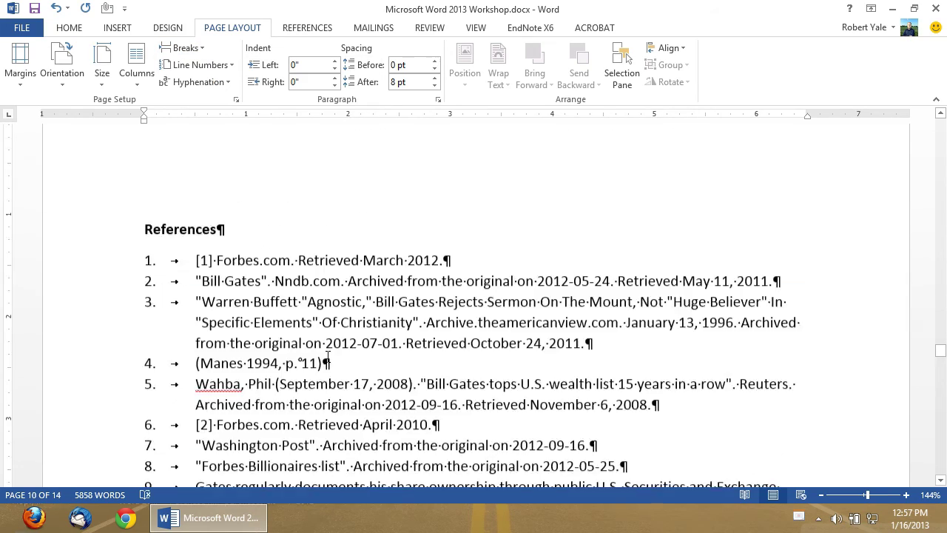
Check the reference list through to the document's end, then return to the title page and display multiple pages to review the section layout.
{"action": "scroll", "coordinate": [328, 356], "scroll_direction": "down", "scroll_amount": 20}
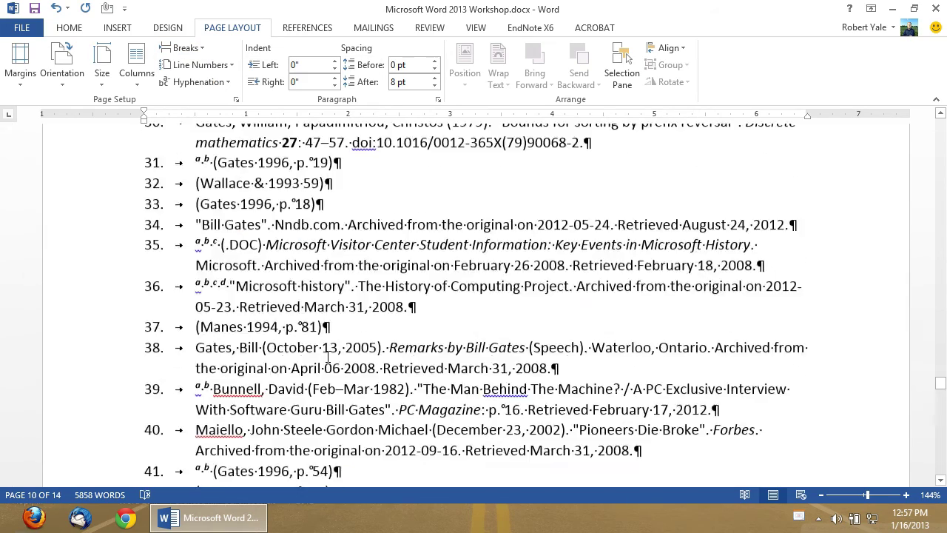
{"action": "scroll", "coordinate": [328, 355], "scroll_direction": "down", "scroll_amount": 20}
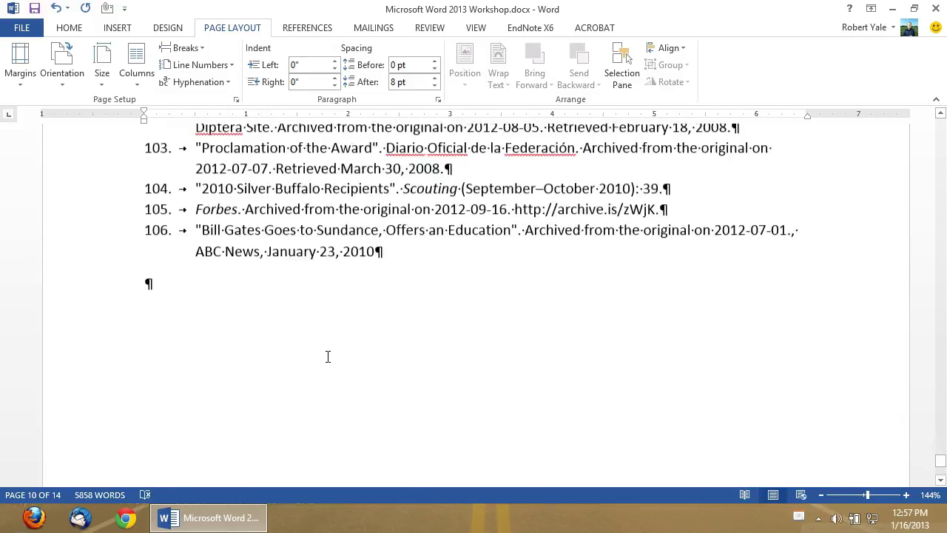
{"action": "scroll", "coordinate": [327, 356], "scroll_direction": "down", "scroll_amount": 5}
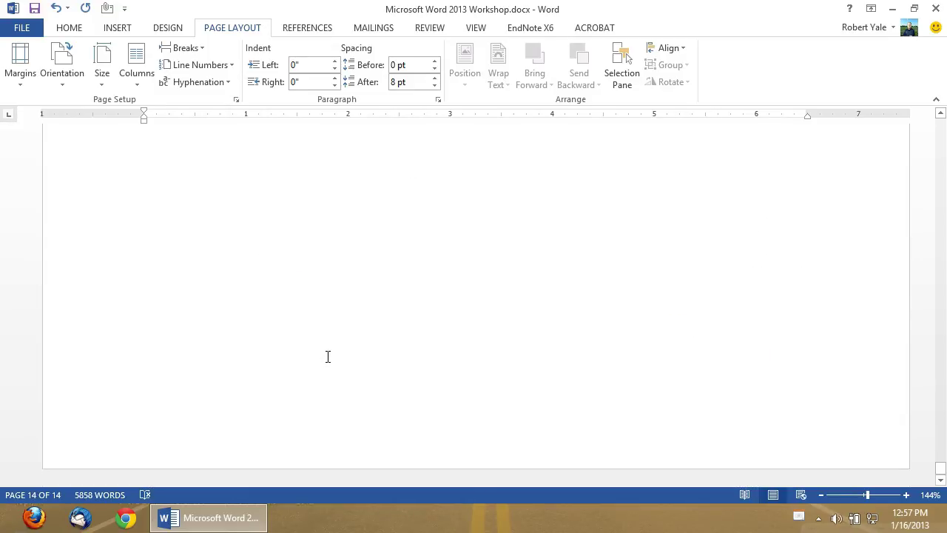
{"action": "key", "text": "shift+F5"}
{"action": "left_click", "coordinate": [477, 29]}
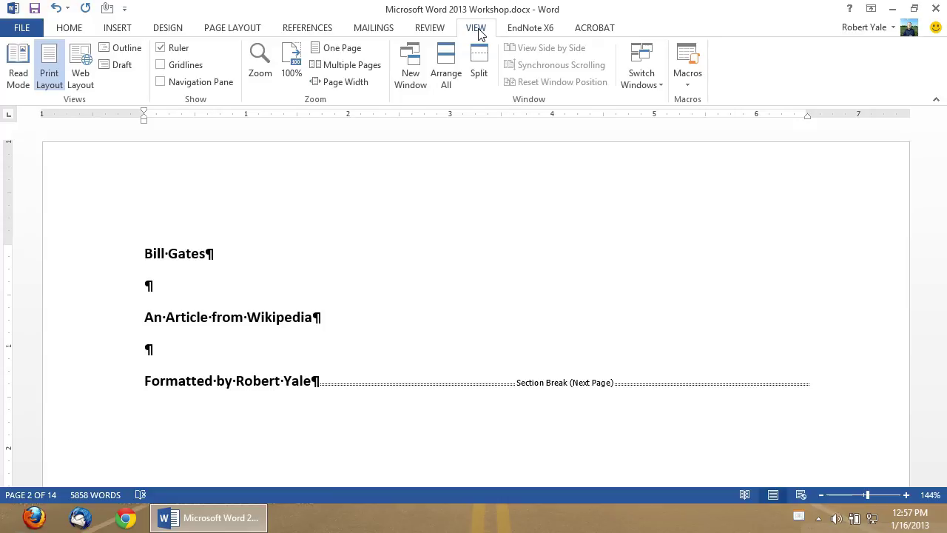
{"action": "left_click", "coordinate": [352, 65]}
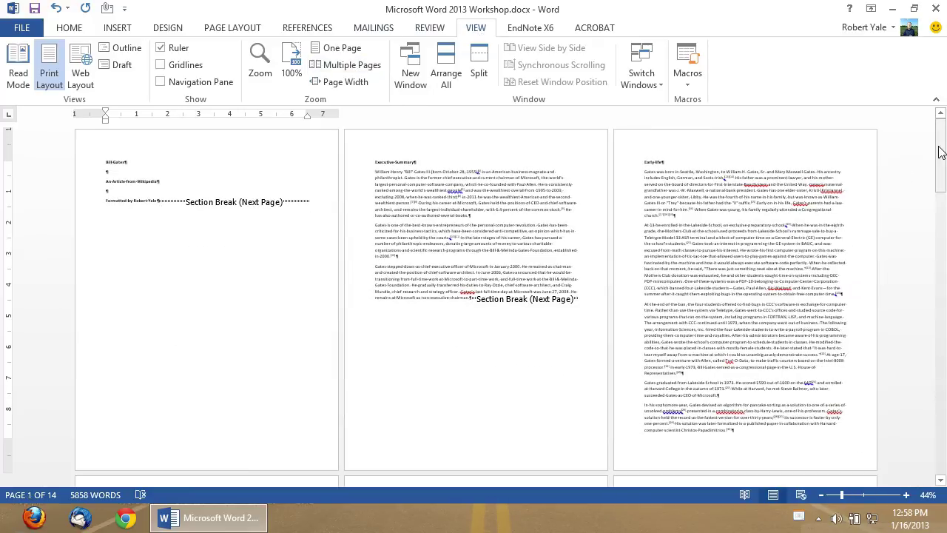
{"action": "mouse_move", "coordinate": [940, 148]}
{"action": "left_mouse_down"}
{"action": "mouse_move", "coordinate": [942, 178]}
{"action": "mouse_move", "coordinate": [935, 141]}
{"action": "left_mouse_up"}
{"action": "mouse_move", "coordinate": [934, 151]}
{"action": "left_mouse_down"}
{"action": "mouse_move", "coordinate": [941, 447]}
{"action": "mouse_move", "coordinate": [925, 154]}
{"action": "mouse_move", "coordinate": [938, 152]}
{"action": "left_mouse_up"}
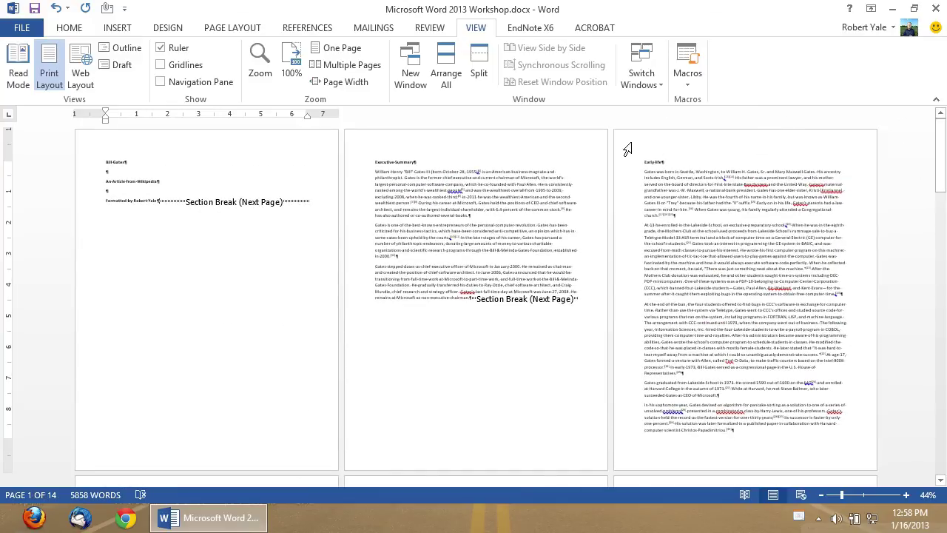